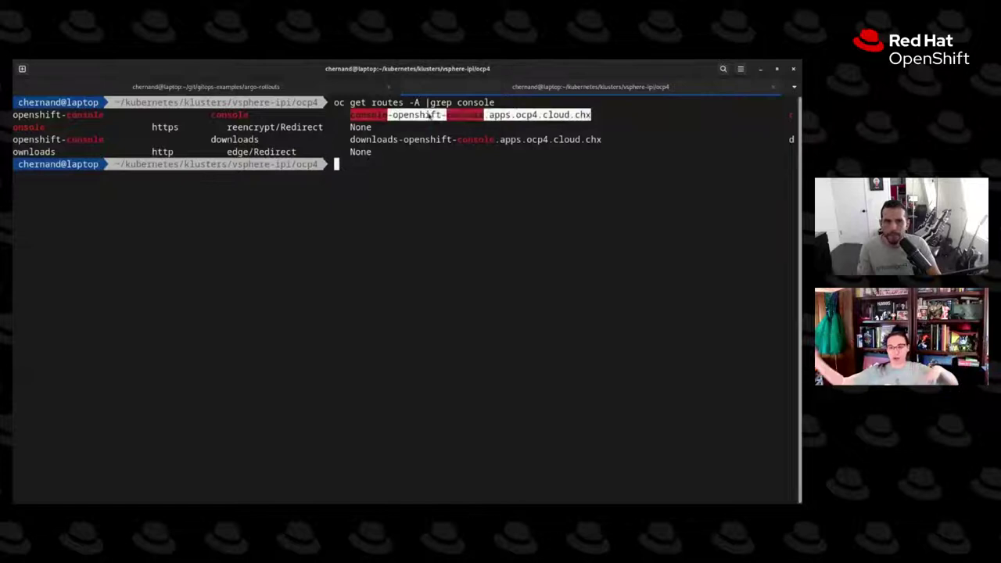
# - Use the console-openshift-console.apps.ocp4.cloud.chx route from the terminal output to open the OpenShift console login page in the browser
pyautogui.rightClick(429, 114)
pyautogui.click(457, 121)
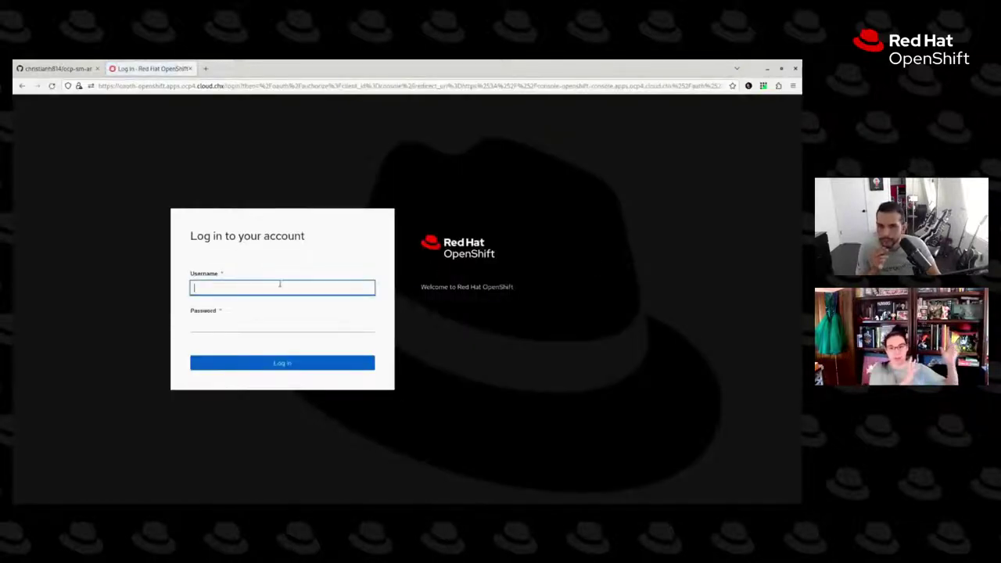
# - Switch back to the terminal and print the .openshift_install log file from the dir-for-ocp4-install folder
pyautogui.hotkey('alt', 'Tab')
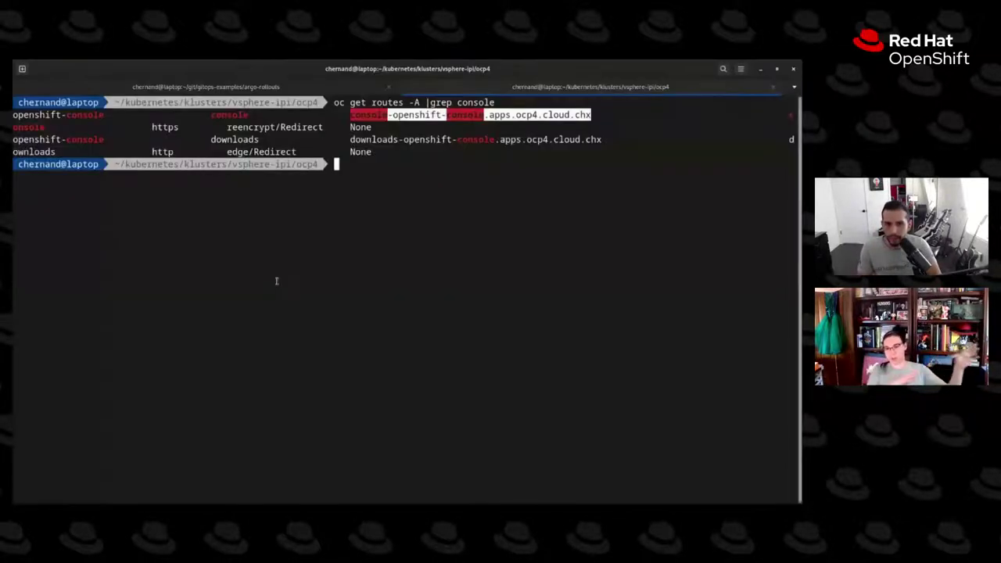
pyautogui.write('cat ')
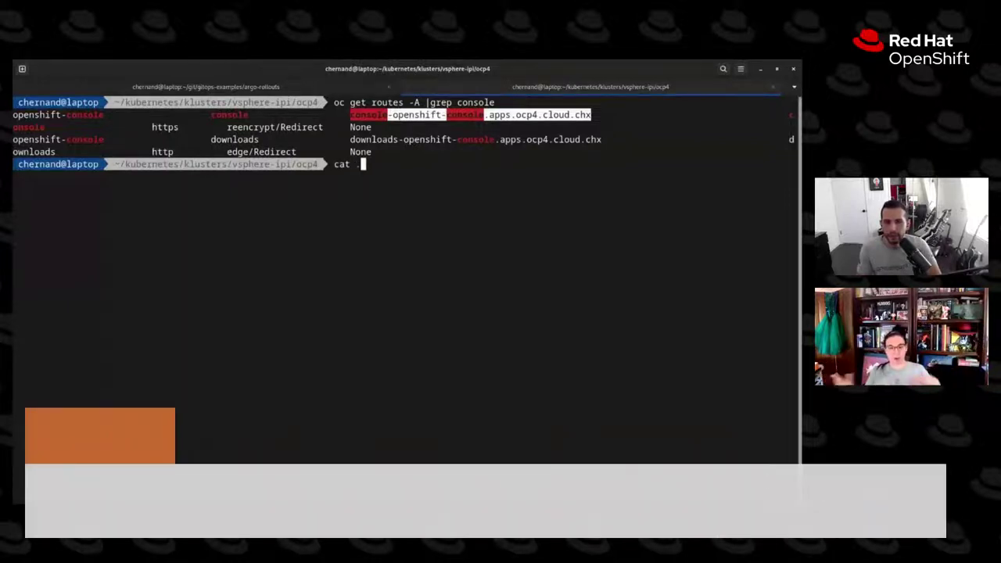
pyautogui.write('dir-for-ocp4-install/.')
pyautogui.press('Tab')
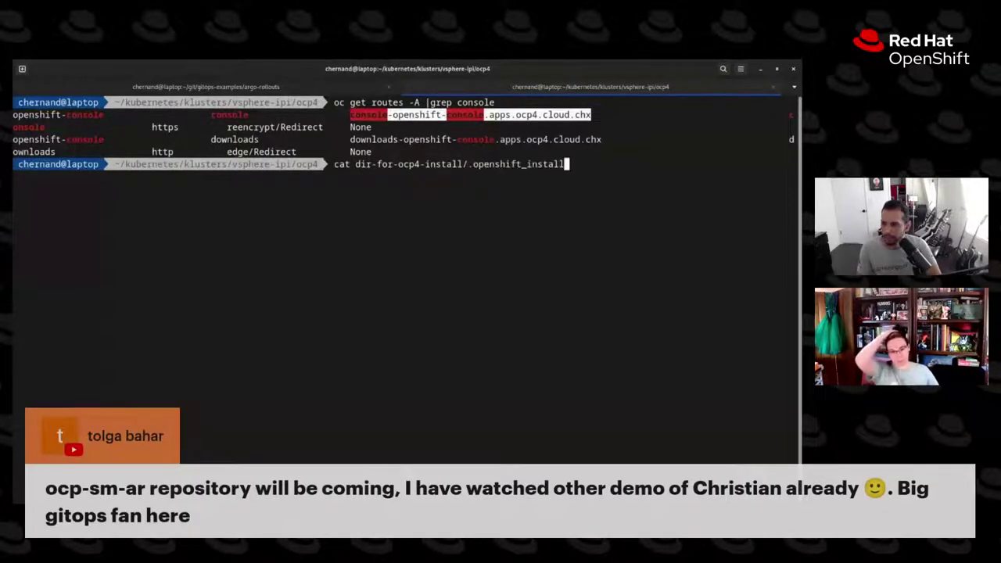
pyautogui.write('.')
pyautogui.press('Tab')
pyautogui.press('Return')
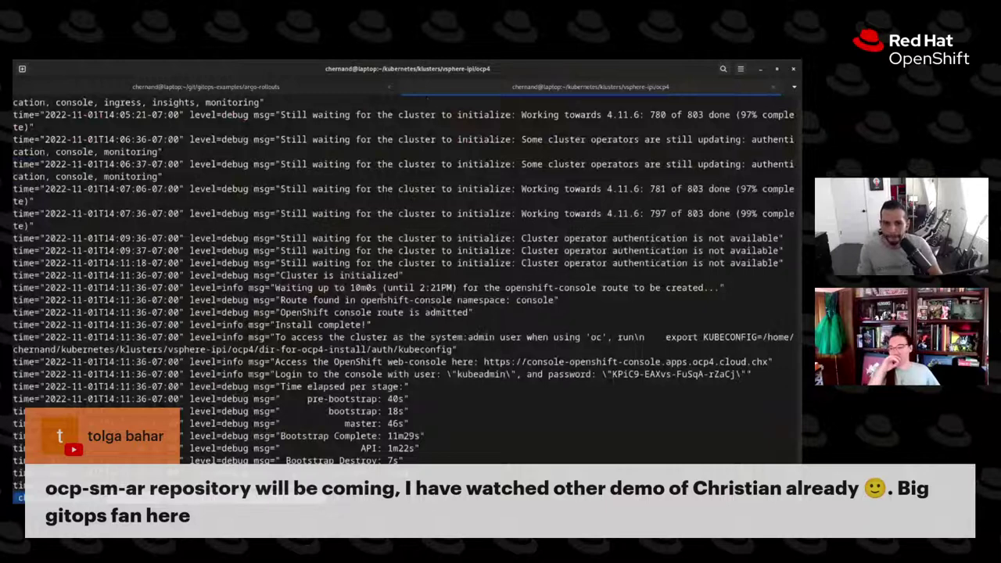
# - Copy the kubeadmin console password from the install log output
pyautogui.moveTo(614, 373); pyautogui.dragTo(735, 375)
pyautogui.rightClick(735, 377)
pyautogui.click(739, 383)
# - Switch to the browser, log in to the OpenShift console as kubeadmin with the copied account password, and enlarge the page to 120%
pyautogui.hotkey('alt', 'Tab')
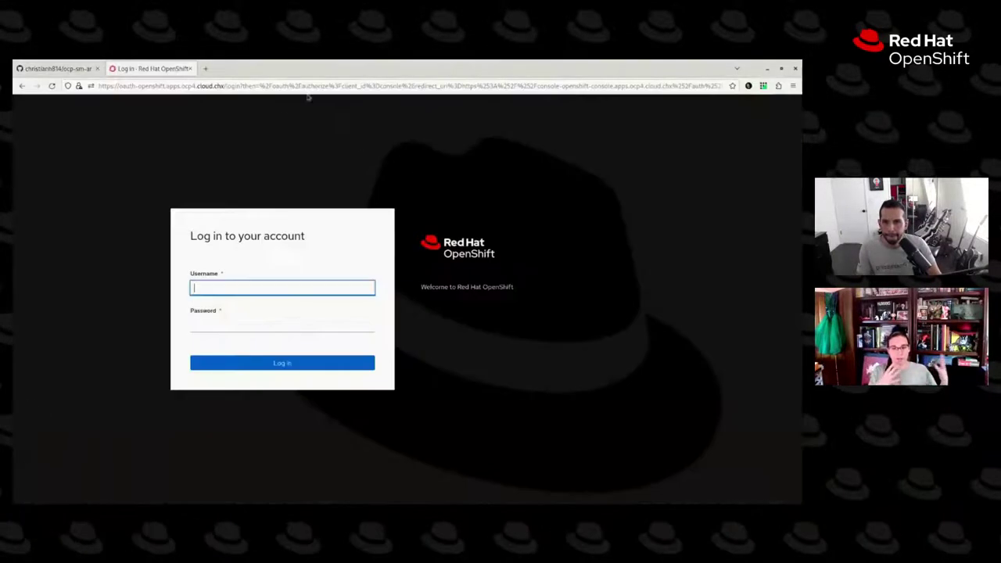
pyautogui.write('kubeadmin')
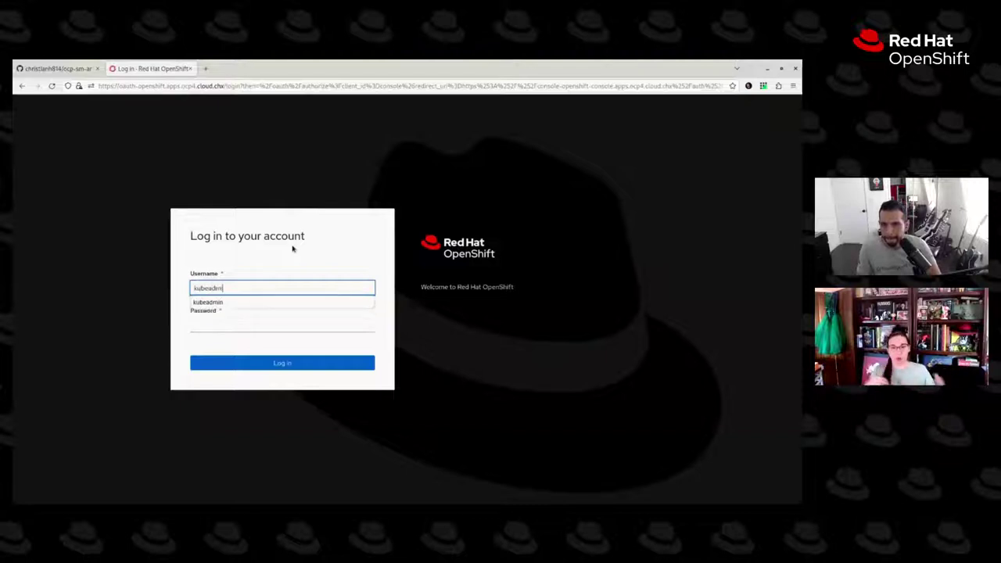
pyautogui.press('Tab')
pyautogui.hotkey('ctrl', 'v')
pyautogui.press('Return')
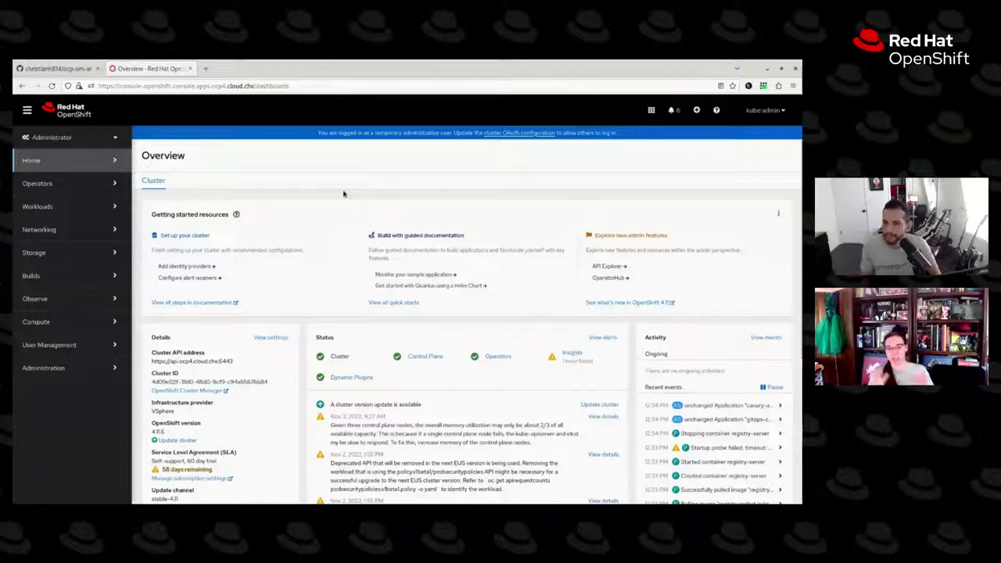
pyautogui.hotkey('ctrl', '+')
pyautogui.hotkey('ctrl', '+')
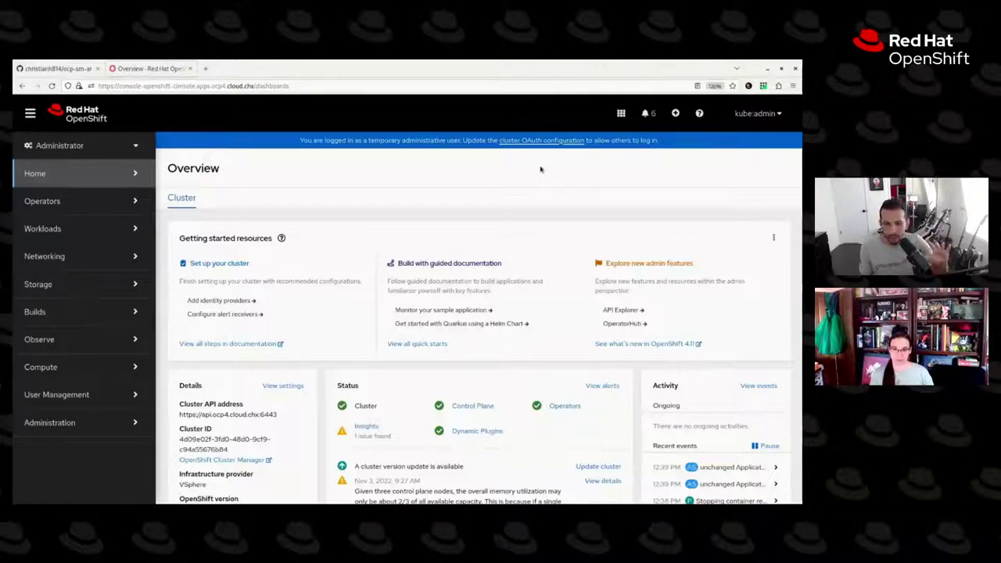
# - Switch to the ocp-sm-ar repository on GitHub and copy its web address
pyautogui.click(63, 68)
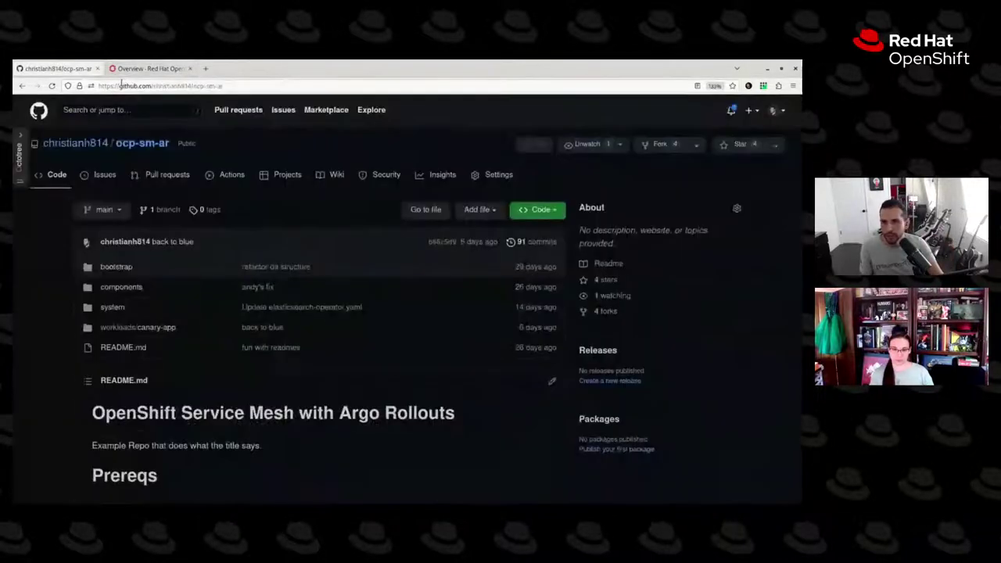
pyautogui.click(132, 85)
pyautogui.rightClick(138, 87)
pyautogui.click(145, 114)
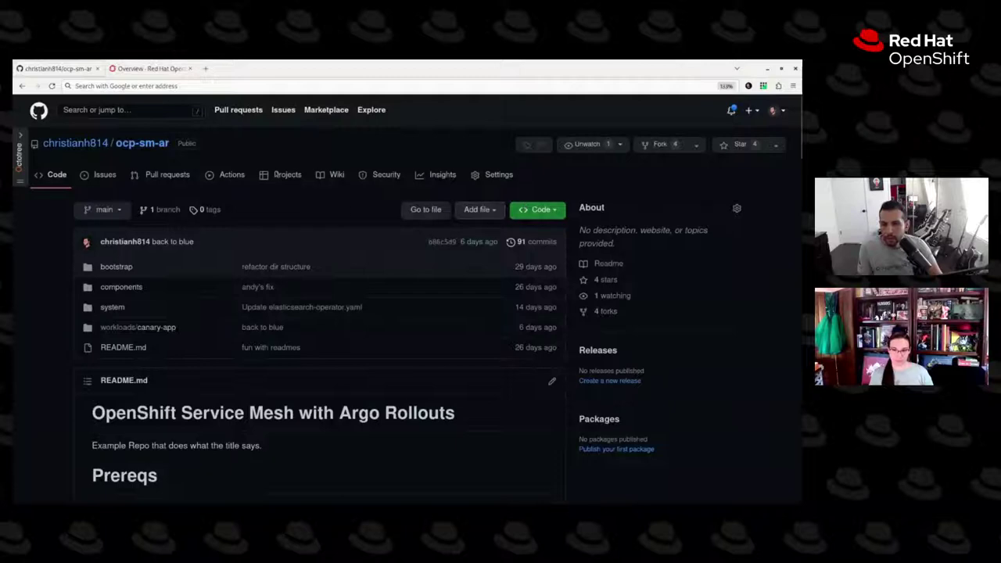
pyautogui.click(148, 68)
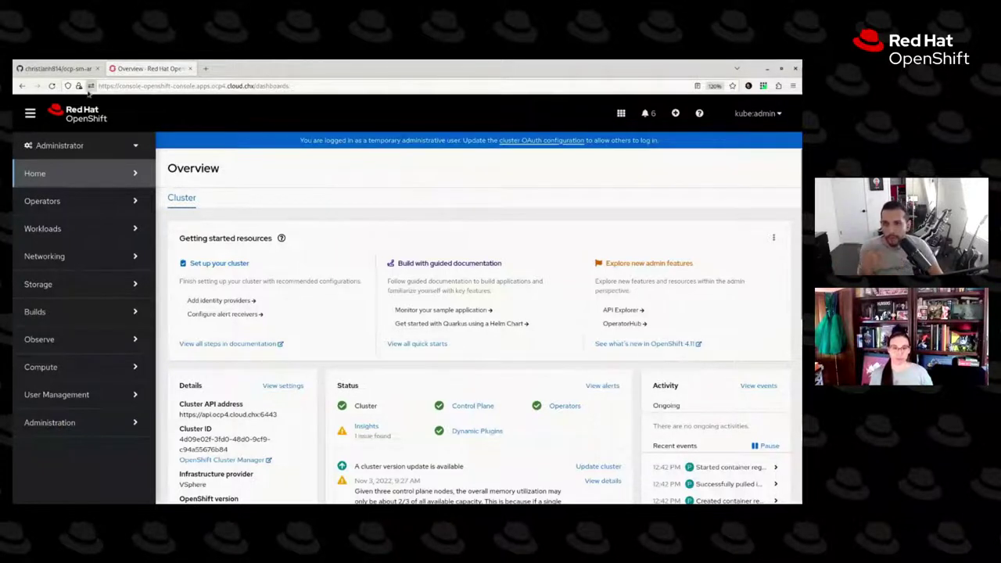
pyautogui.click(57, 68)
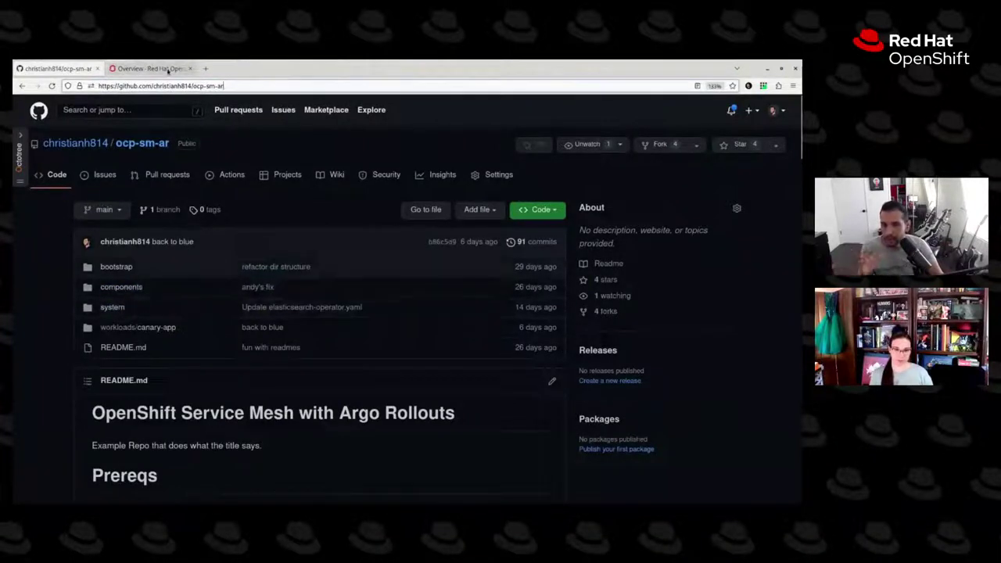
pyautogui.click(168, 68)
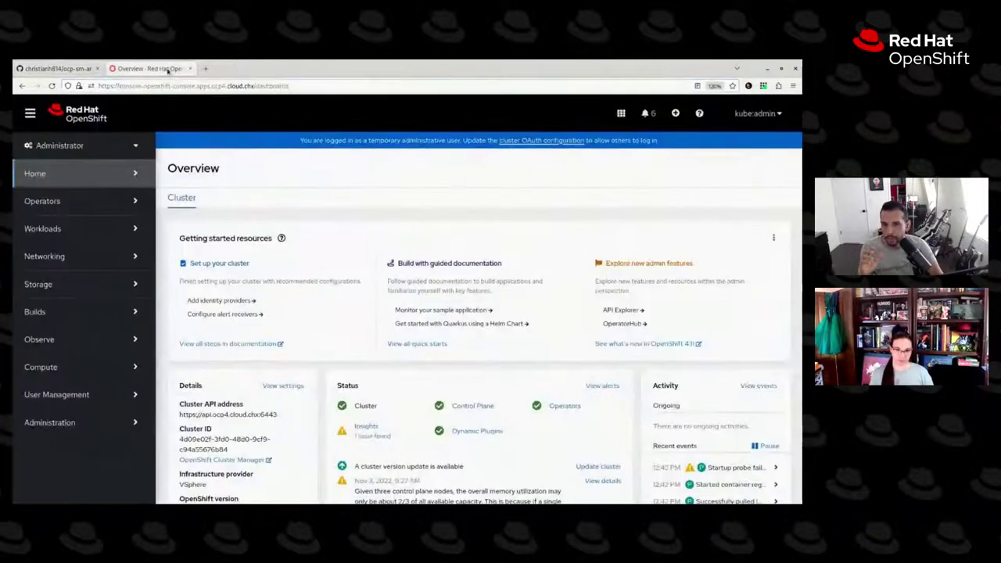
# - Return to the ocp-sm-ar repository on GitHub and open rollout.yaml from the workloads/canary-app folder
pyautogui.click(66, 68)
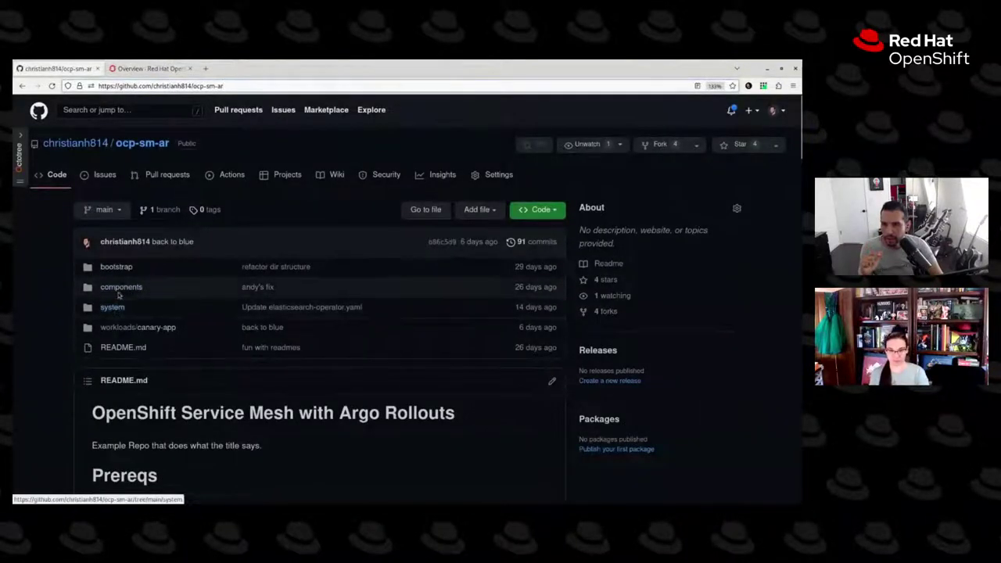
pyautogui.click(125, 328)
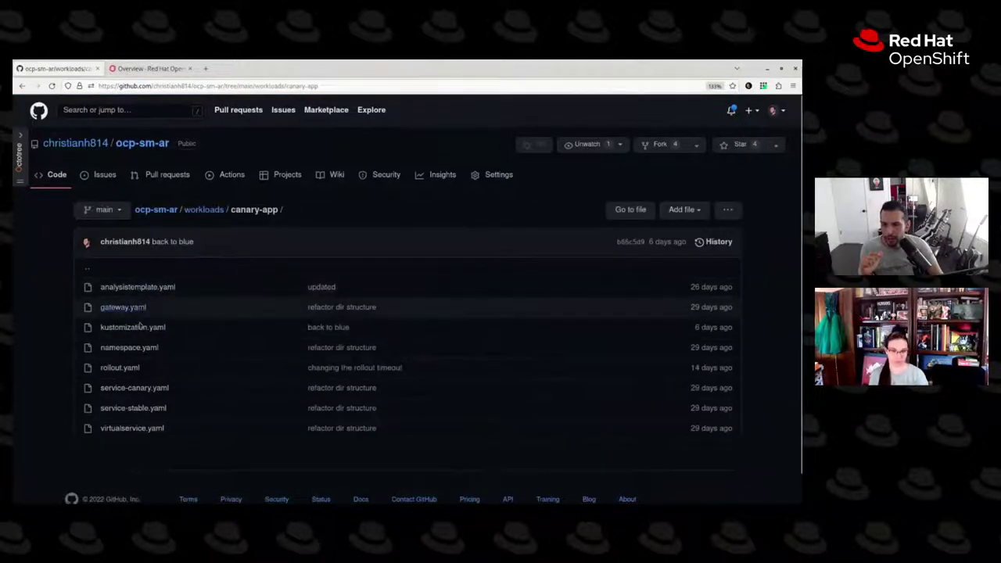
pyautogui.click(124, 367)
# - Examine the canary strategy's setWeight and pause steps at the end of rollout.yaml
pyautogui.scroll(-3, 317, 266)
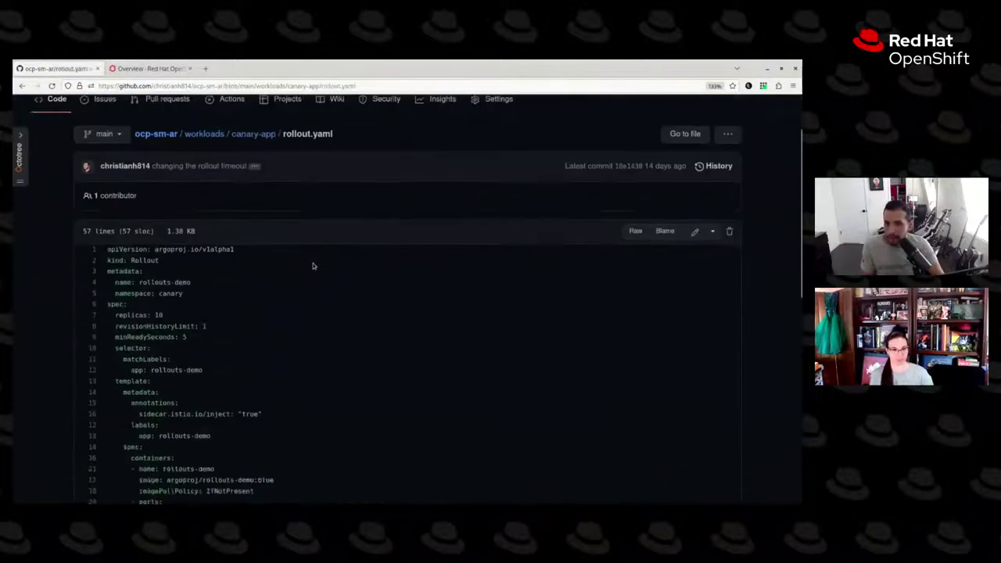
pyautogui.scroll(-3, 363, 246)
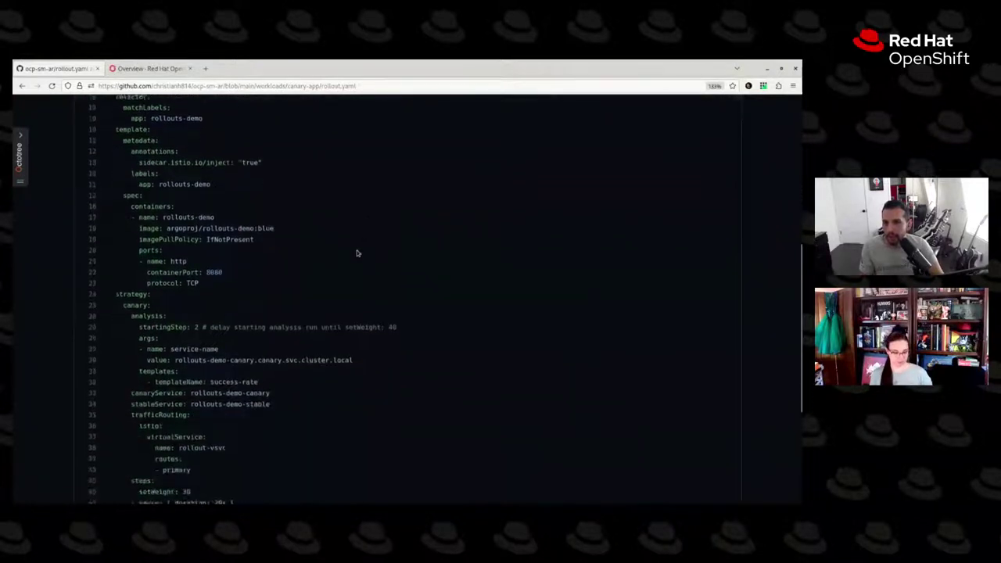
pyautogui.scroll(-7, 379, 251)
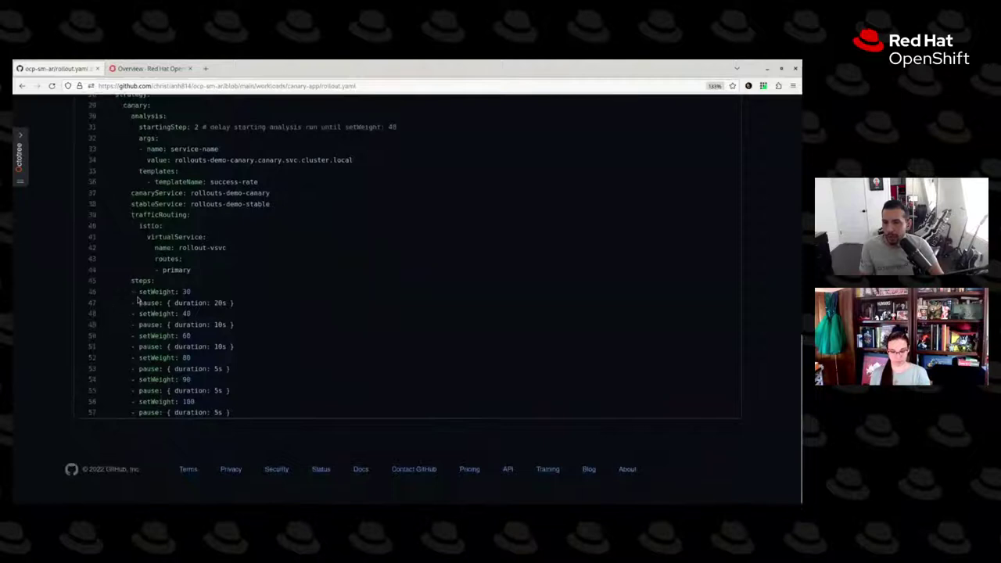
pyautogui.moveTo(138, 291); pyautogui.dragTo(230, 295)
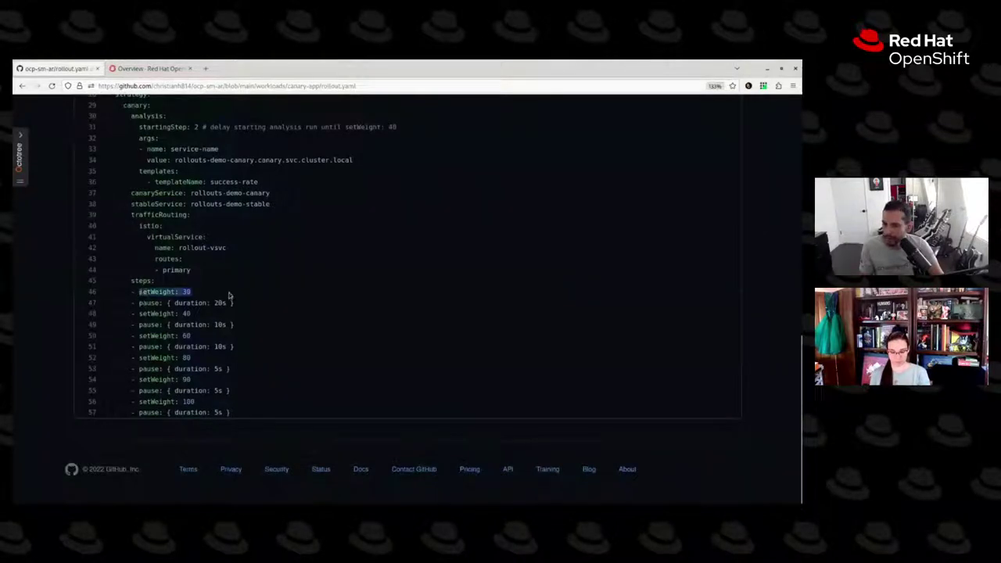
pyautogui.moveTo(138, 302); pyautogui.dragTo(253, 303)
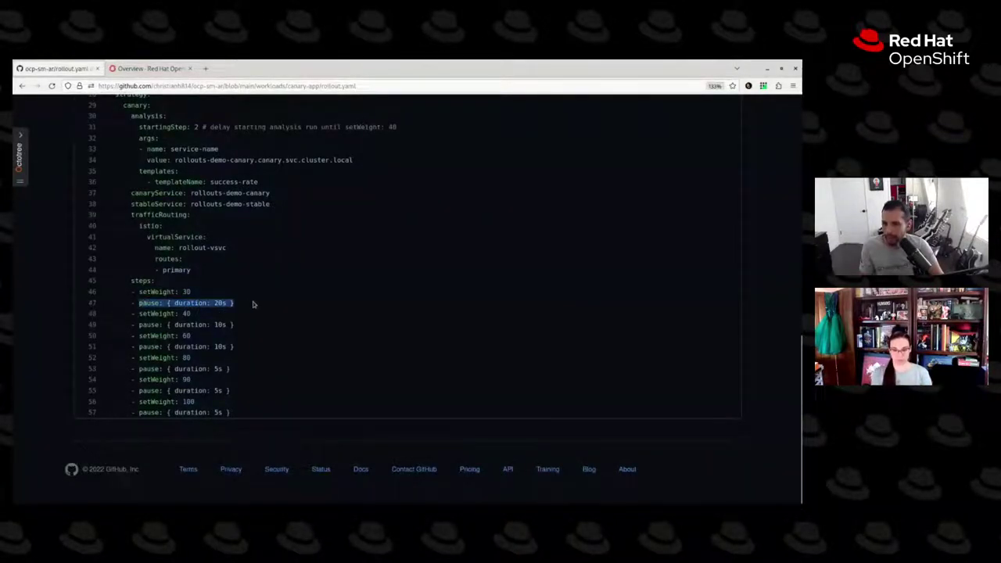
pyautogui.moveTo(144, 314); pyautogui.dragTo(256, 324)
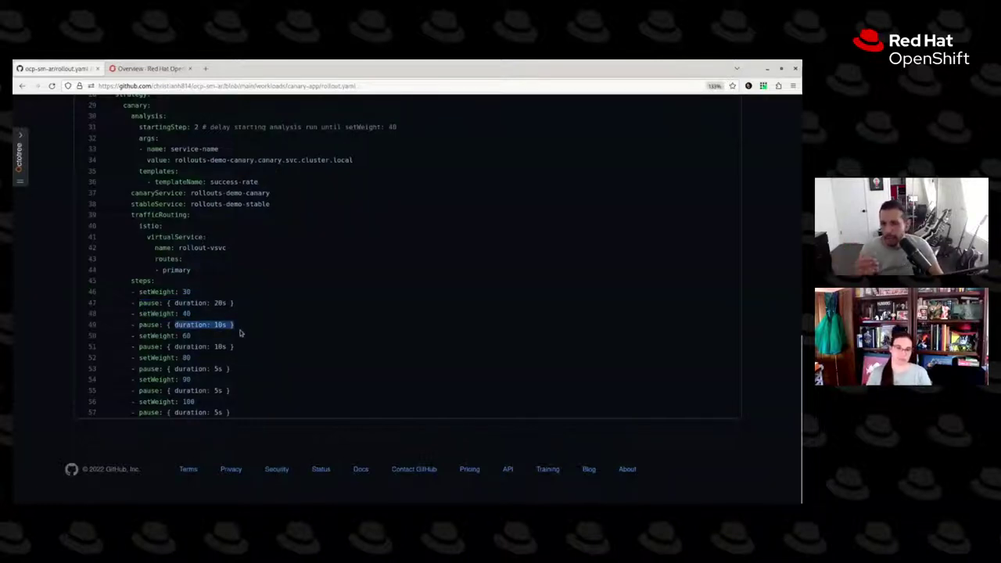
# - Examine the canary analysis section in rollout.yaml, comparing its success-rate template and startingStep with the first weight and pause steps
pyautogui.scroll(2, 298, 347)
pyautogui.scroll(2, 298, 347)
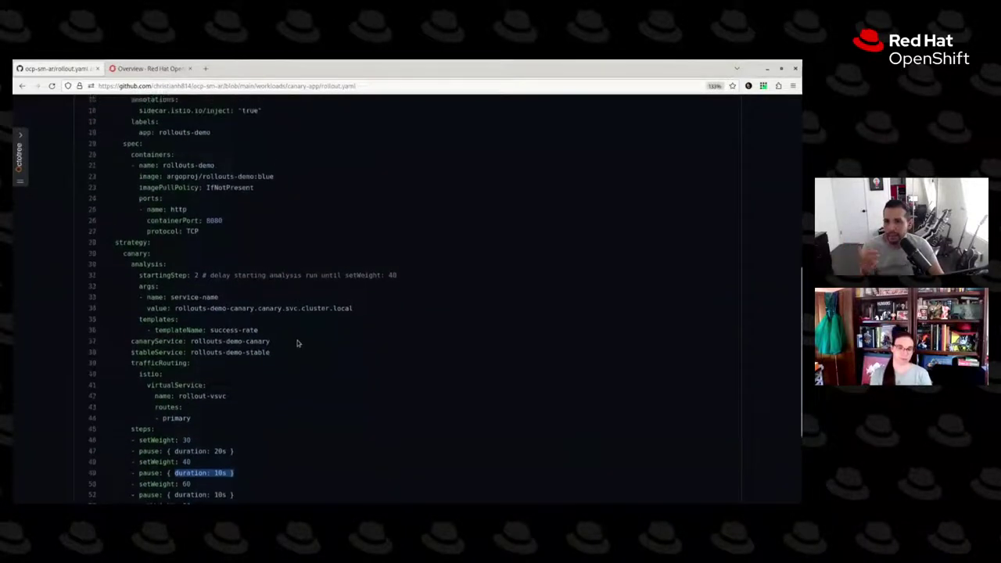
pyautogui.doubleClick(146, 266)
pyautogui.scroll(-2, 299, 320)
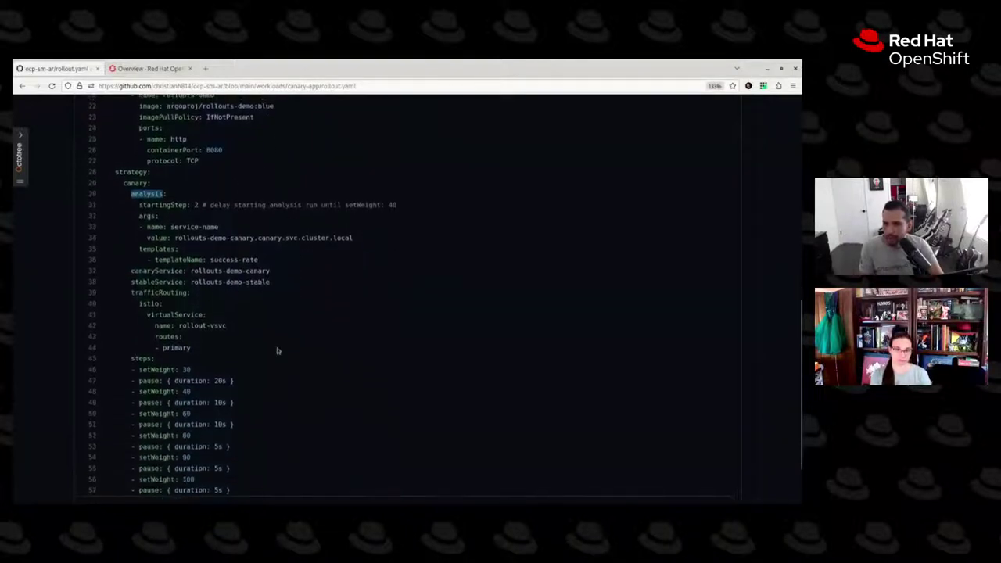
pyautogui.scroll(2, 194, 397)
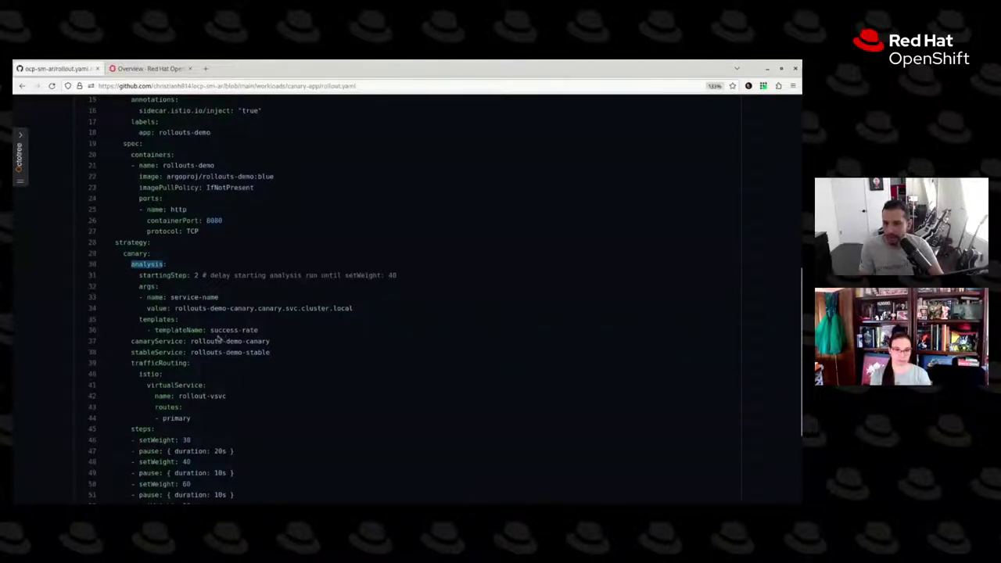
pyautogui.moveTo(210, 330); pyautogui.dragTo(258, 330)
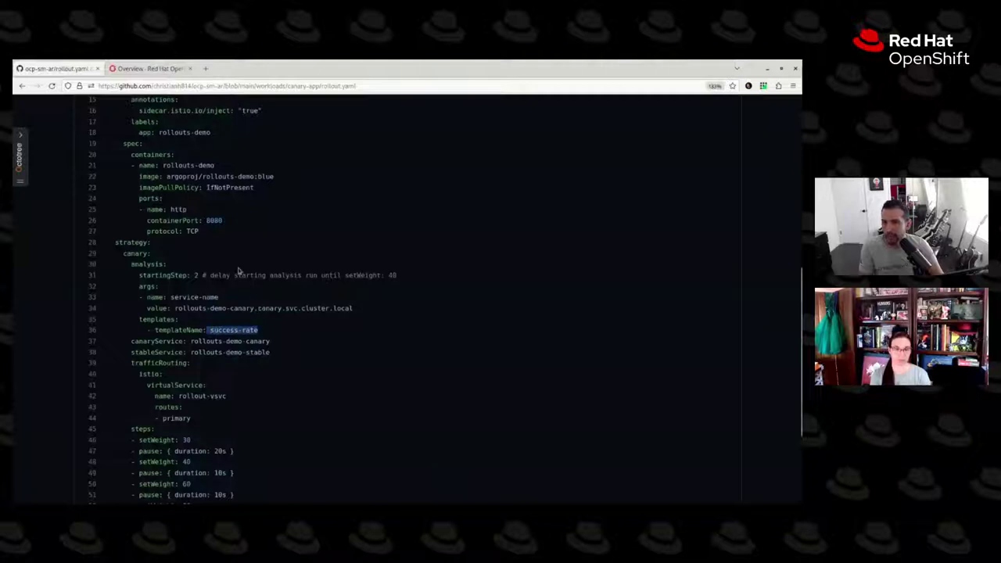
pyautogui.moveTo(190, 275); pyautogui.dragTo(207, 275)
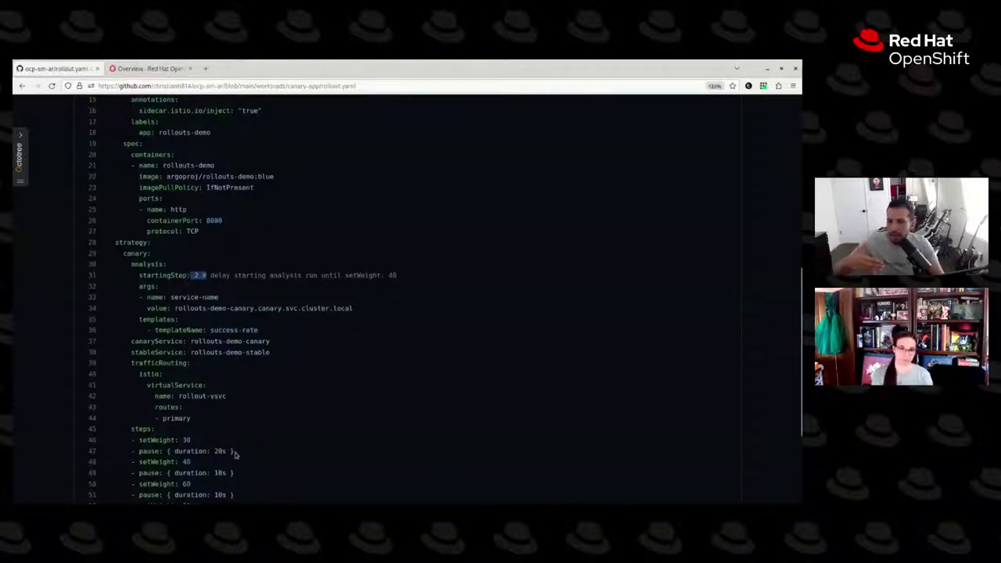
pyautogui.moveTo(234, 452); pyautogui.dragTo(138, 440)
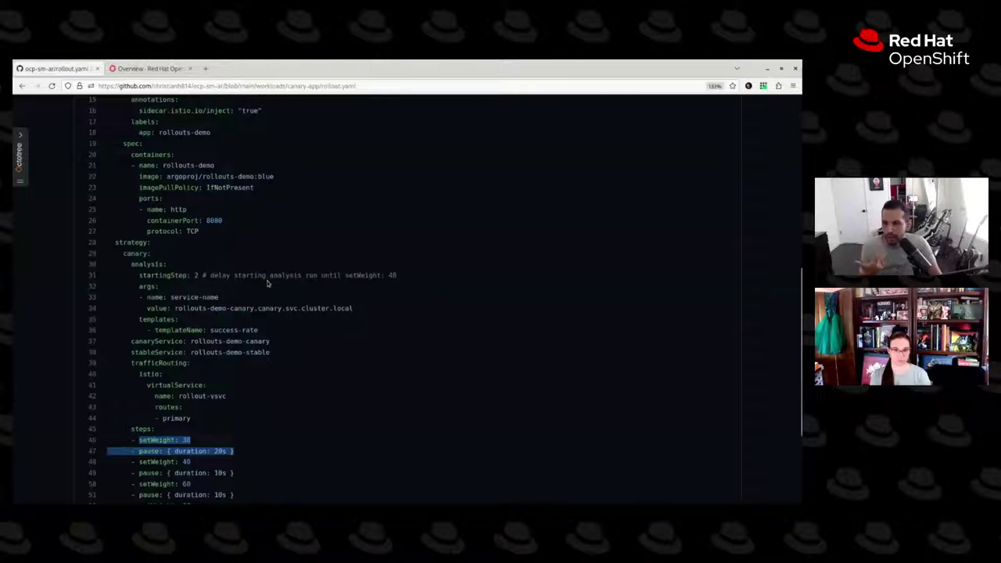
pyautogui.scroll(-1, 201, 271)
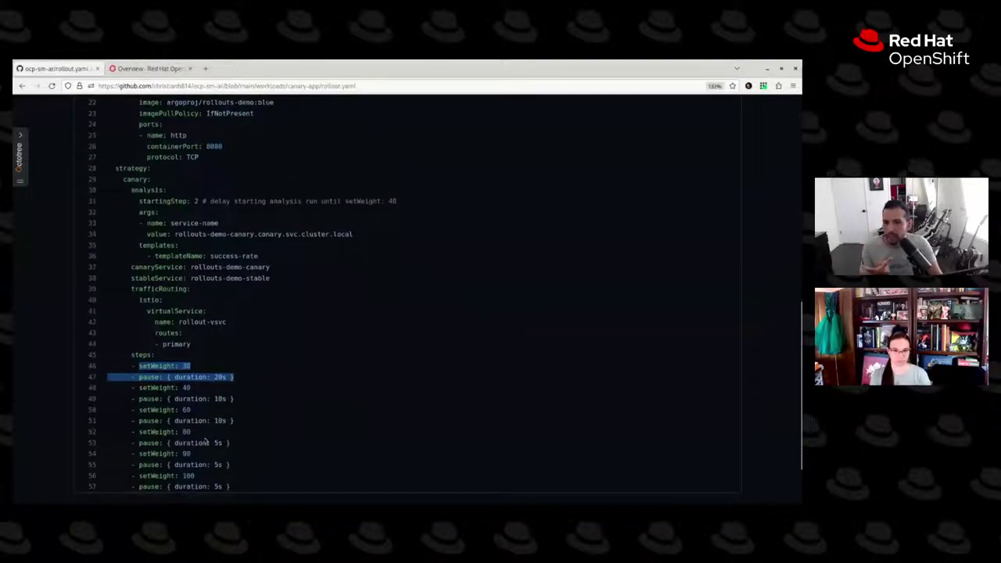
pyautogui.scroll(1, 295, 288)
# - Go back to the canary-app folder and open analysistemplate.yaml
pyautogui.scroll(7, 312, 320)
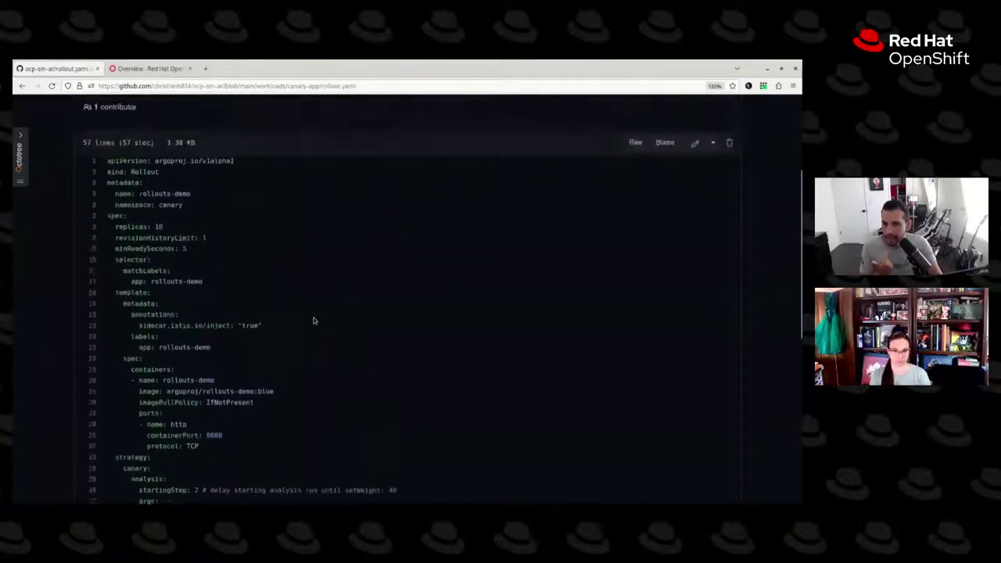
pyautogui.scroll(2, 313, 320)
pyautogui.click(250, 210)
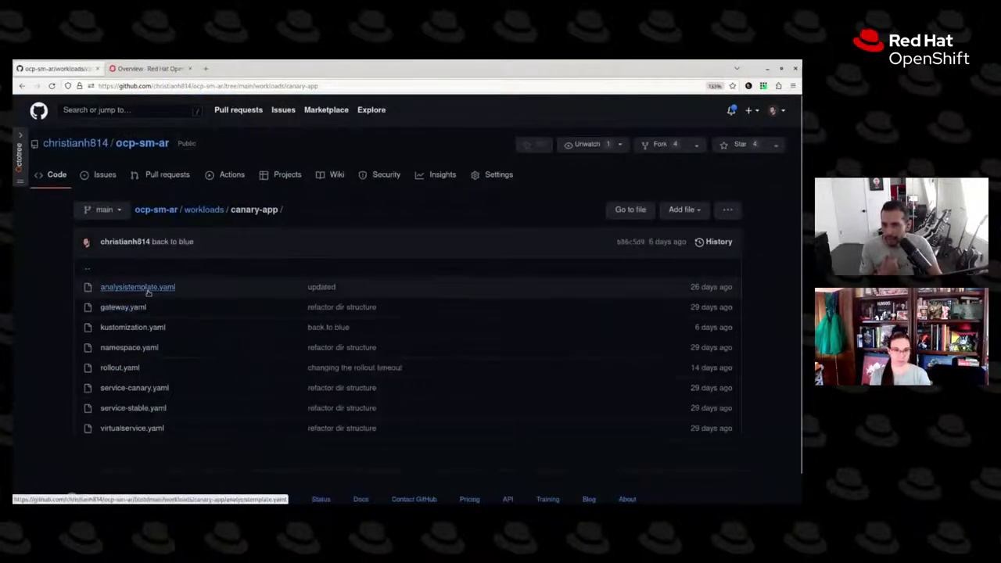
pyautogui.click(434, 284)
# - Examine the Prometheus provider address and the istio_requests_total query with its response code filter in analysistemplate.yaml
pyautogui.scroll(-5, 442, 281)
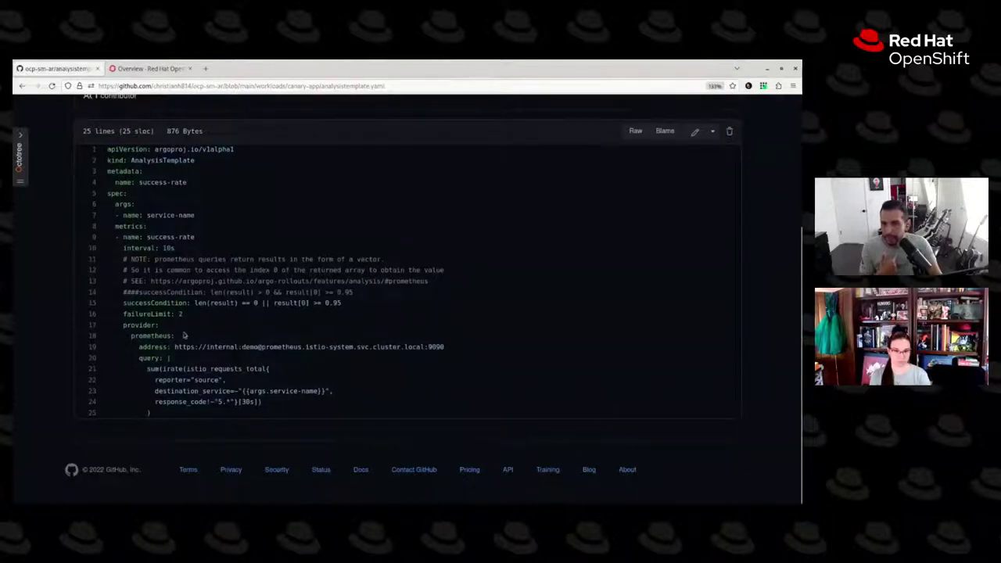
pyautogui.moveTo(174, 347); pyautogui.dragTo(450, 346)
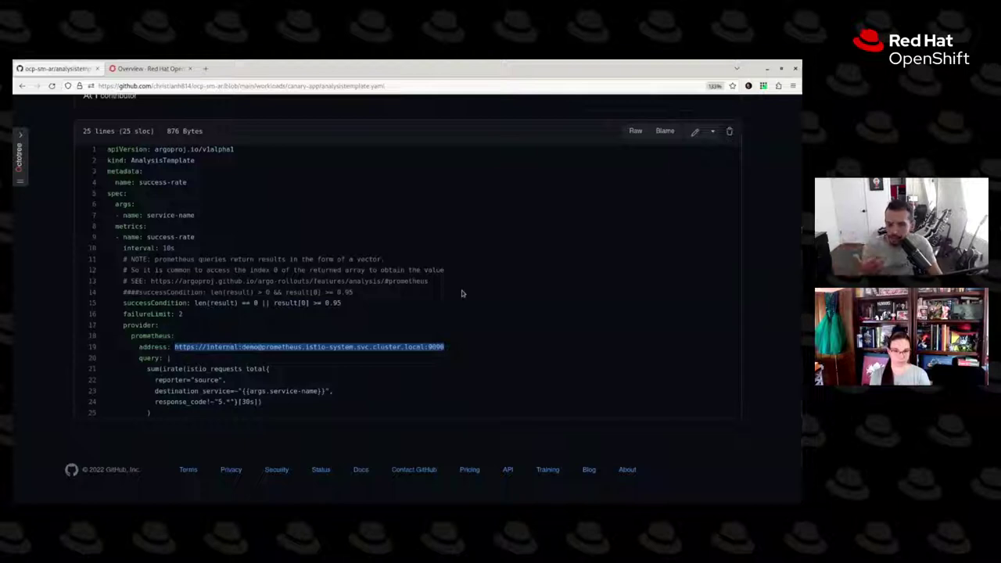
pyautogui.click(213, 371)
pyautogui.moveTo(157, 370); pyautogui.dragTo(385, 374)
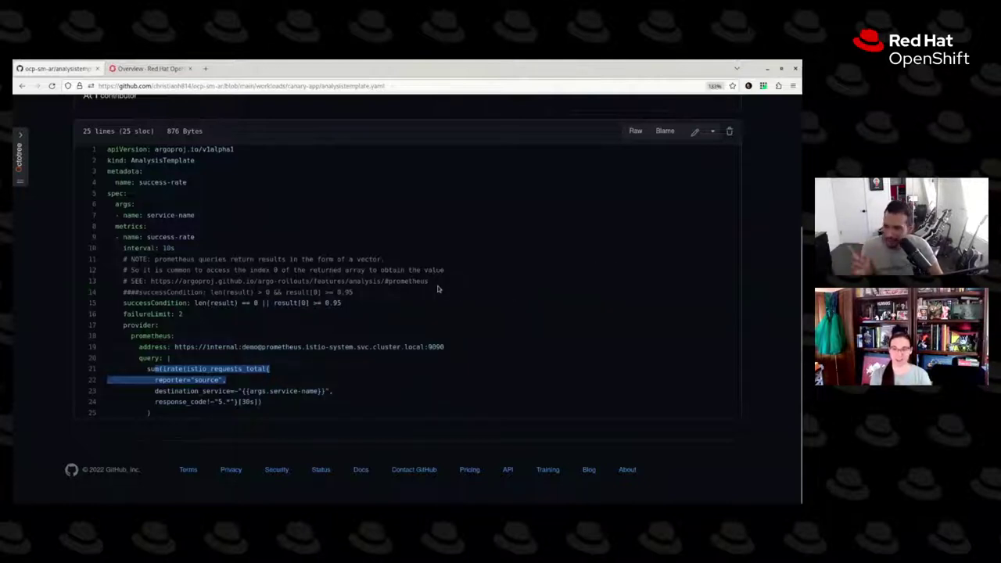
pyautogui.moveTo(167, 416); pyautogui.dragTo(134, 367)
pyautogui.click(222, 354)
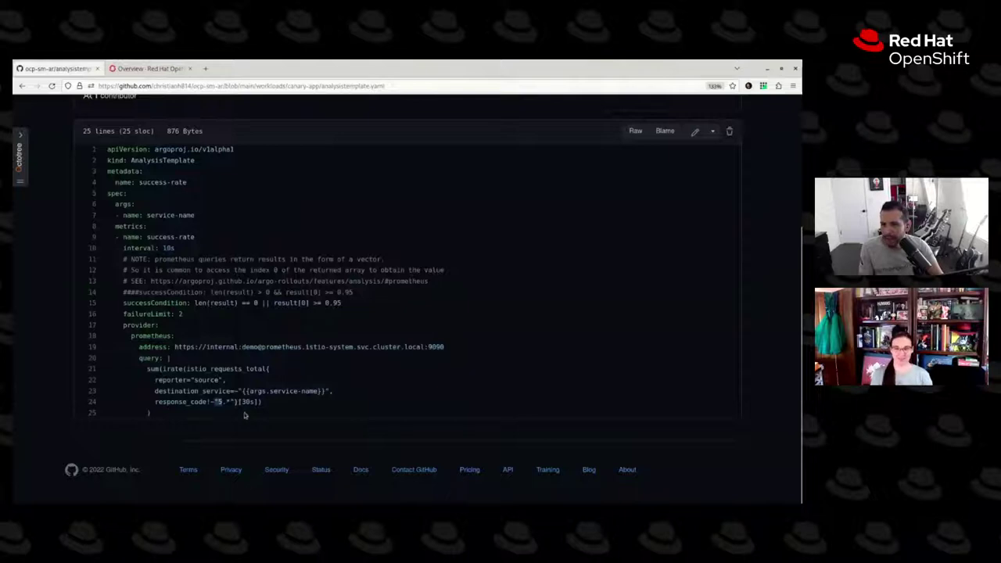
# - Examine the success condition's 0.95 threshold in analysistemplate.yaml together with the response code filter, the check interval and the Prometheus query
pyautogui.moveTo(262, 405); pyautogui.dragTo(233, 402)
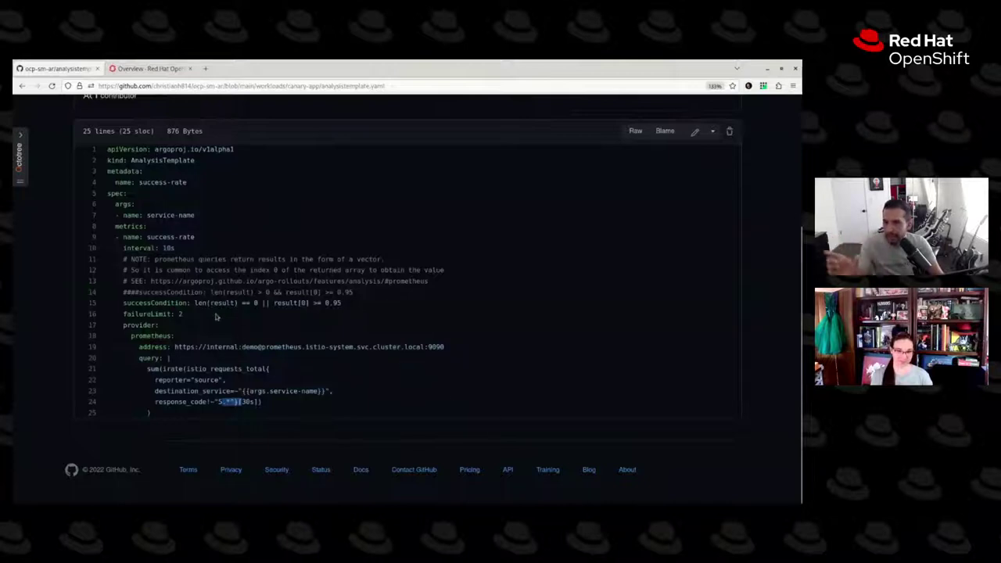
pyautogui.moveTo(170, 346); pyautogui.dragTo(125, 346)
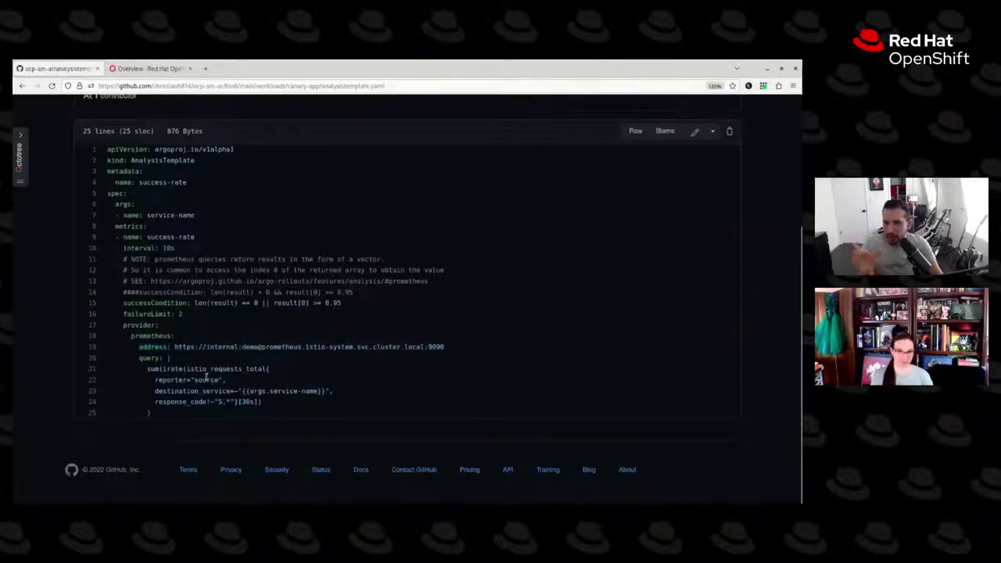
pyautogui.moveTo(207, 379); pyautogui.dragTo(238, 402)
pyautogui.click(359, 310)
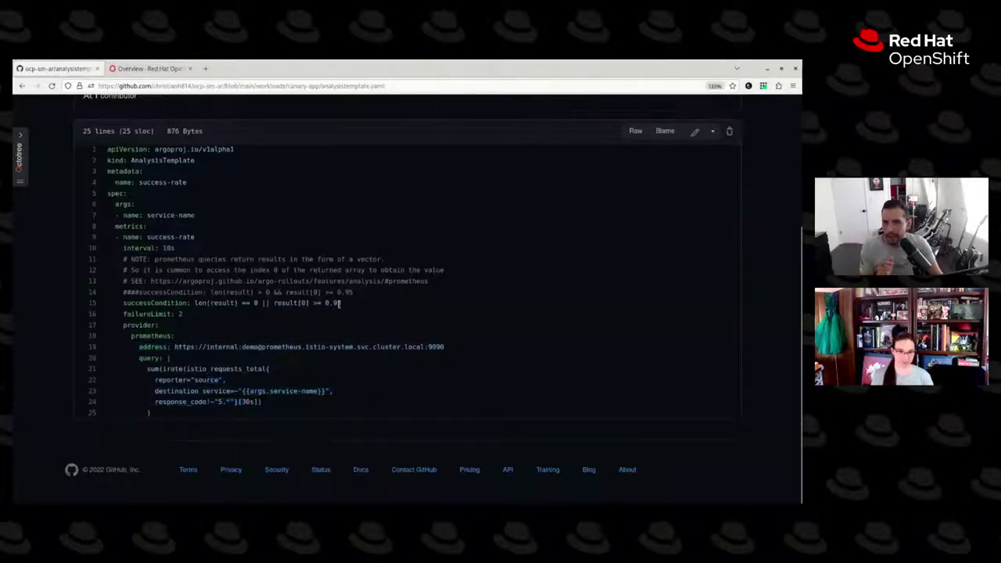
pyautogui.moveTo(347, 303)
pyautogui.mouseDown()
pyautogui.moveTo(284, 303)
pyautogui.moveTo(347, 304)
pyautogui.mouseUp()
pyautogui.click(331, 302)
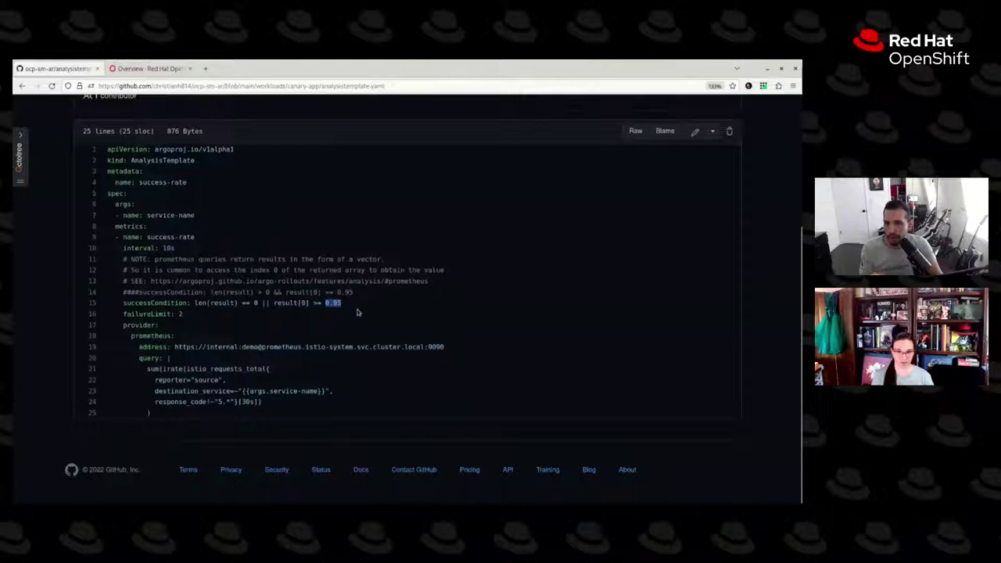
pyautogui.moveTo(342, 304)
pyautogui.mouseDown()
pyautogui.moveTo(291, 307)
pyautogui.moveTo(341, 307)
pyautogui.mouseUp()
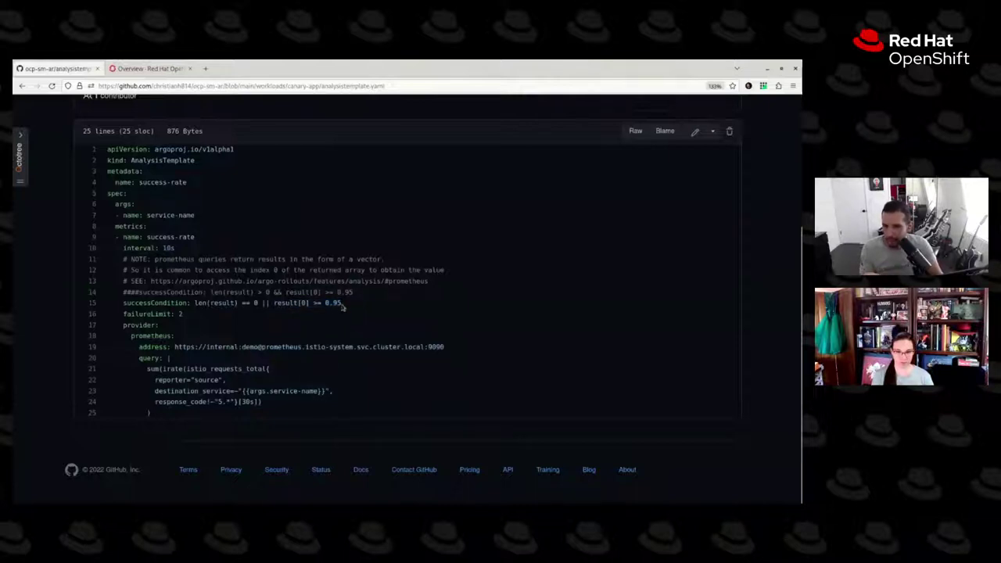
pyautogui.doubleClick(335, 302)
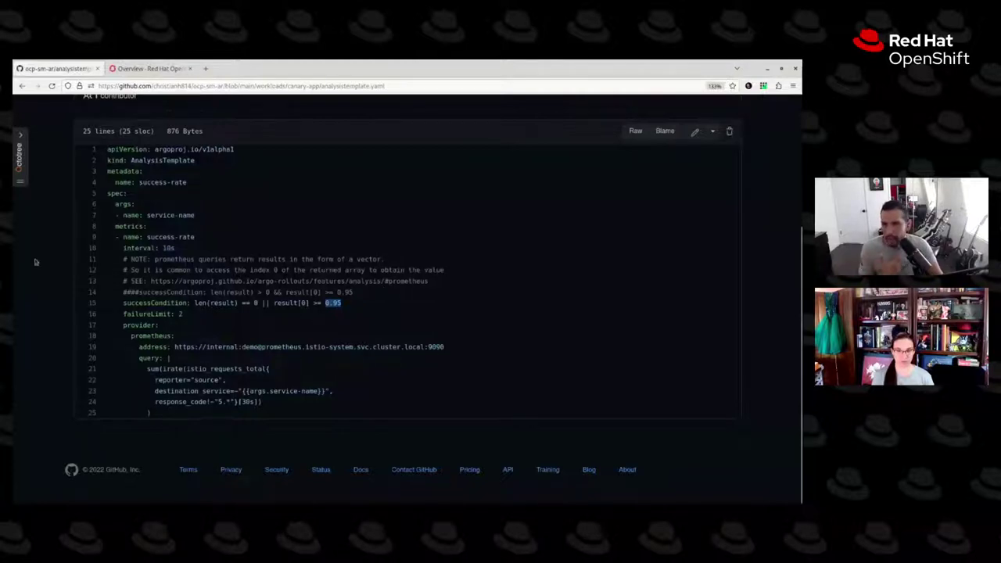
pyautogui.click(168, 248)
pyautogui.moveTo(196, 419); pyautogui.dragTo(145, 345)
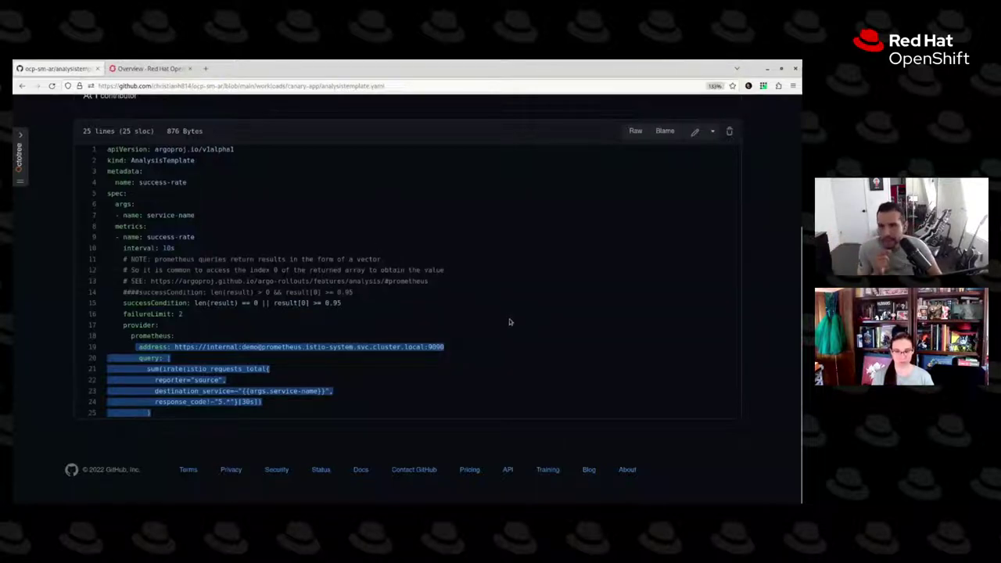
# - Go back to the canary-app folder, open rollout.yaml and review its canary analysis section and weight steps
pyautogui.click(22, 85)
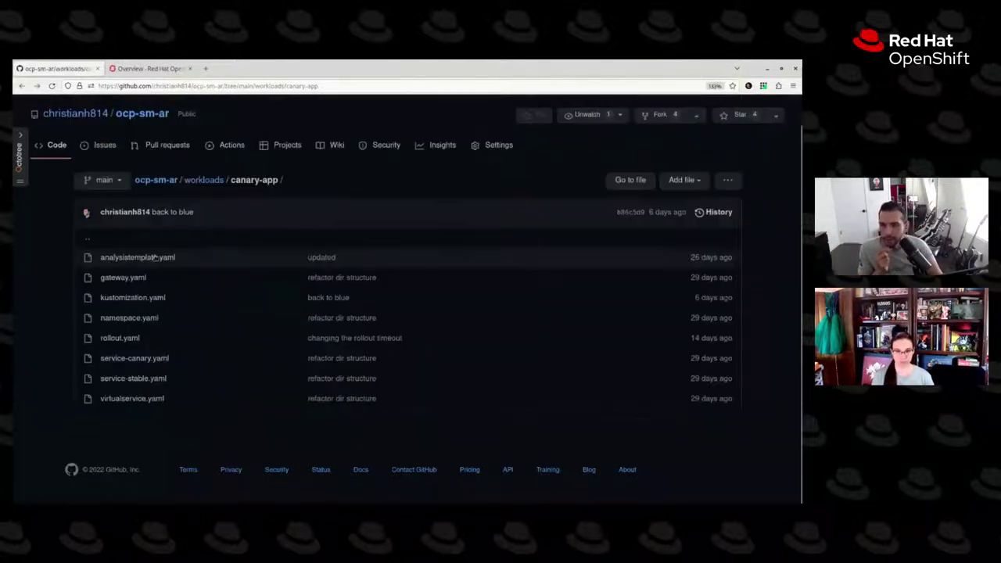
pyautogui.click(129, 339)
pyautogui.scroll(-4, 451, 300)
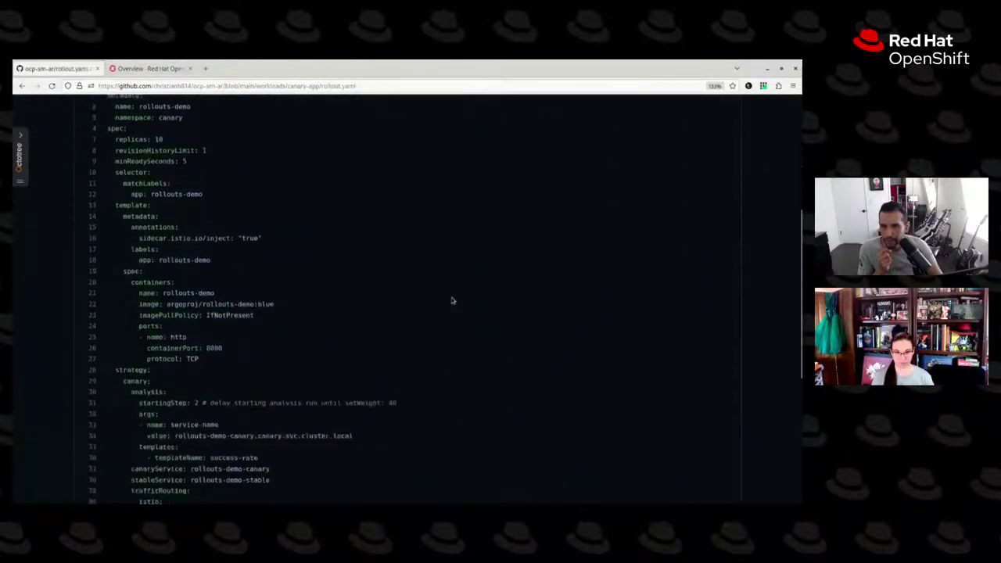
pyautogui.scroll(-2, 328, 277)
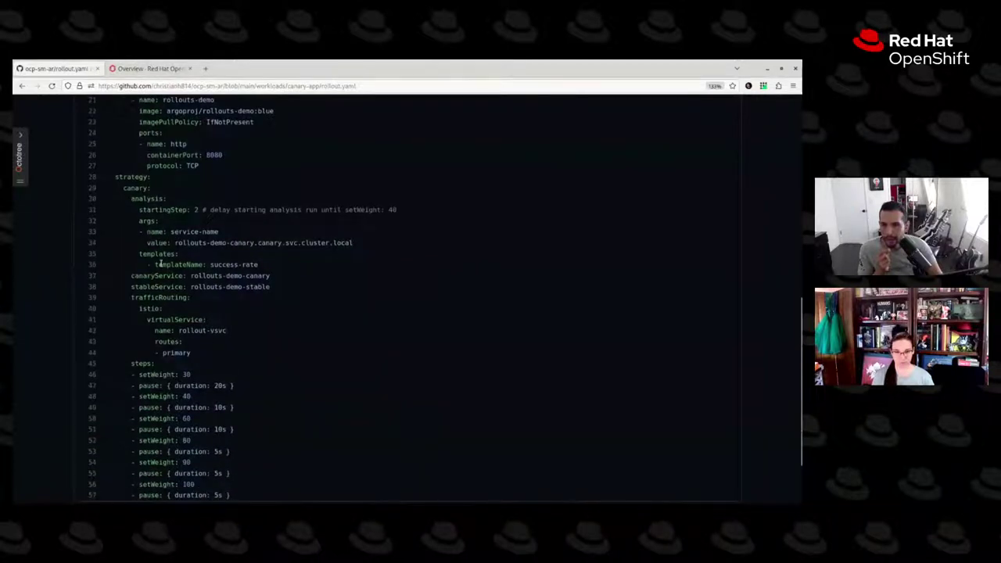
pyautogui.scroll(-2, 418, 281)
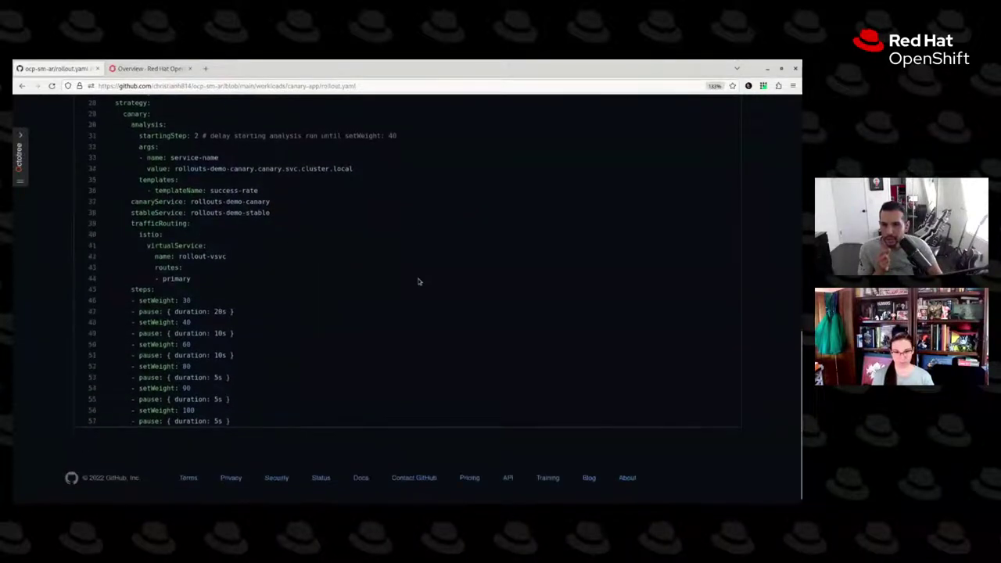
pyautogui.scroll(3, 327, 378)
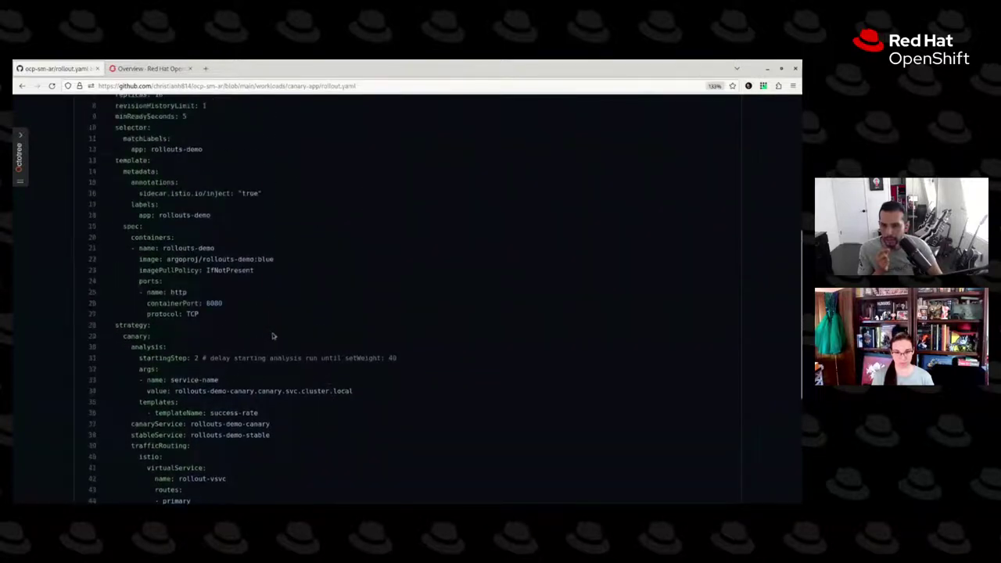
pyautogui.scroll(-1, 295, 342)
# - Return to the canary-app folder, reopen analysistemplate.yaml and examine its failureLimit setting
pyautogui.hotkey('alt', 'Left')
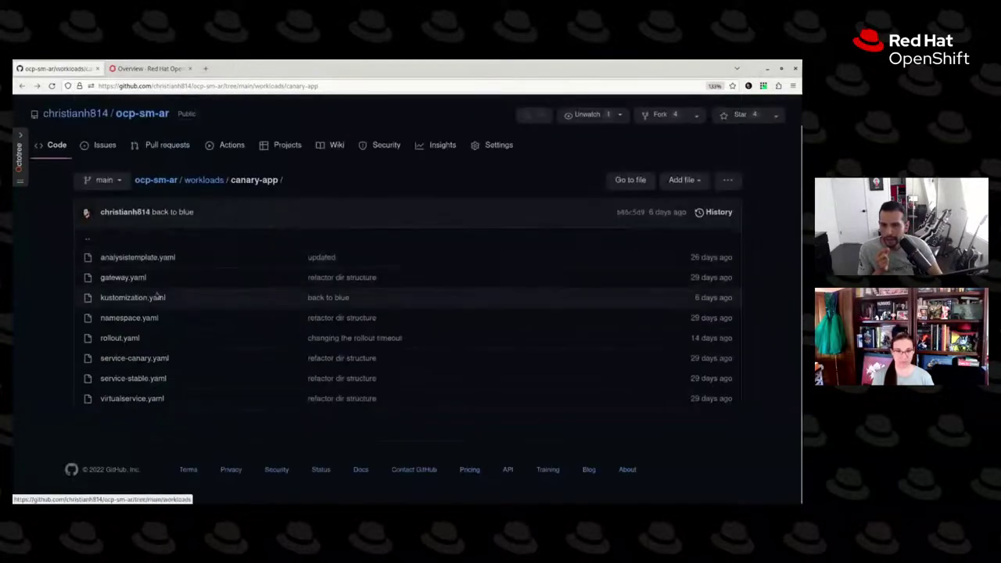
pyautogui.click(134, 261)
pyautogui.scroll(-3, 436, 268)
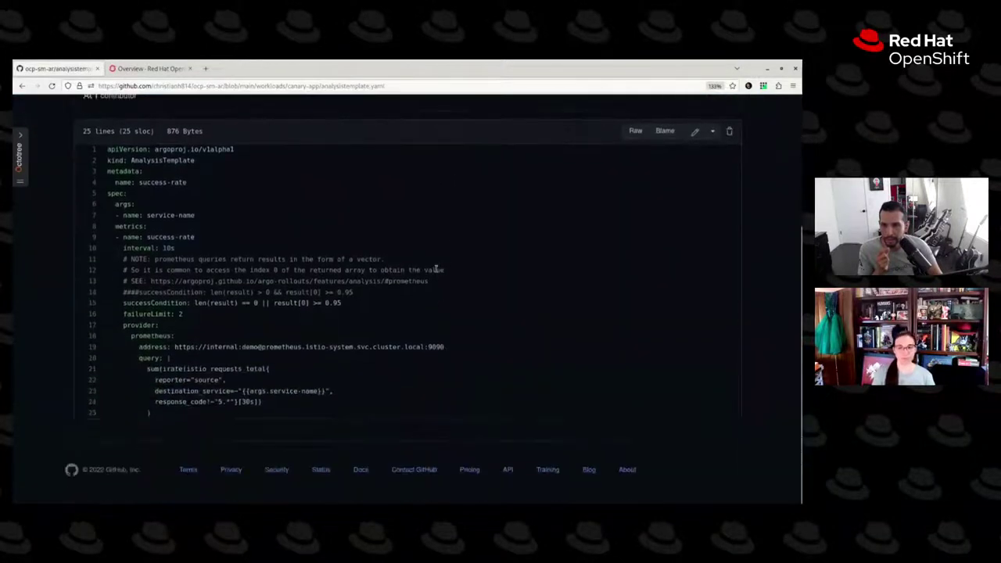
pyautogui.moveTo(122, 313); pyautogui.dragTo(184, 313)
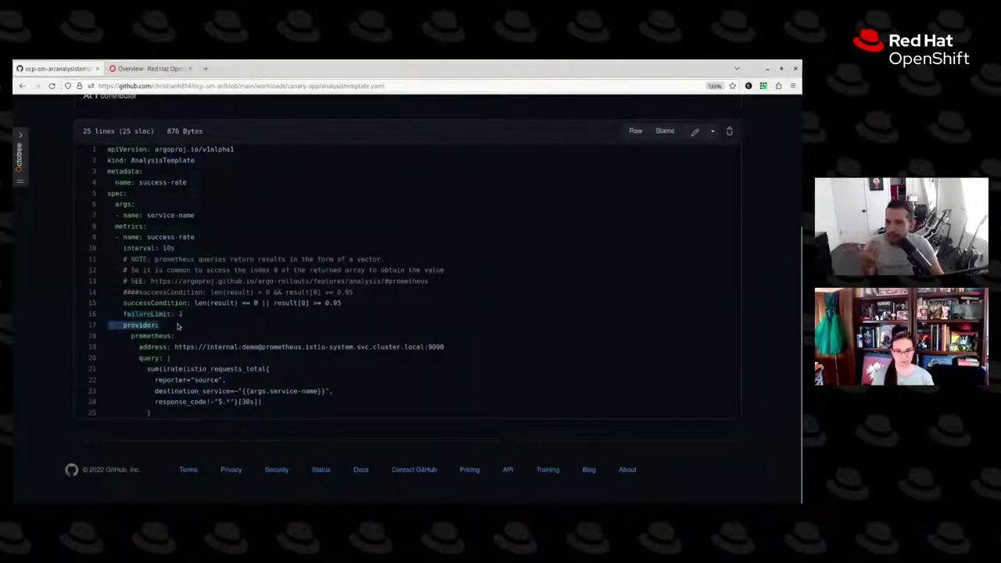
pyautogui.moveTo(184, 313); pyautogui.dragTo(120, 314)
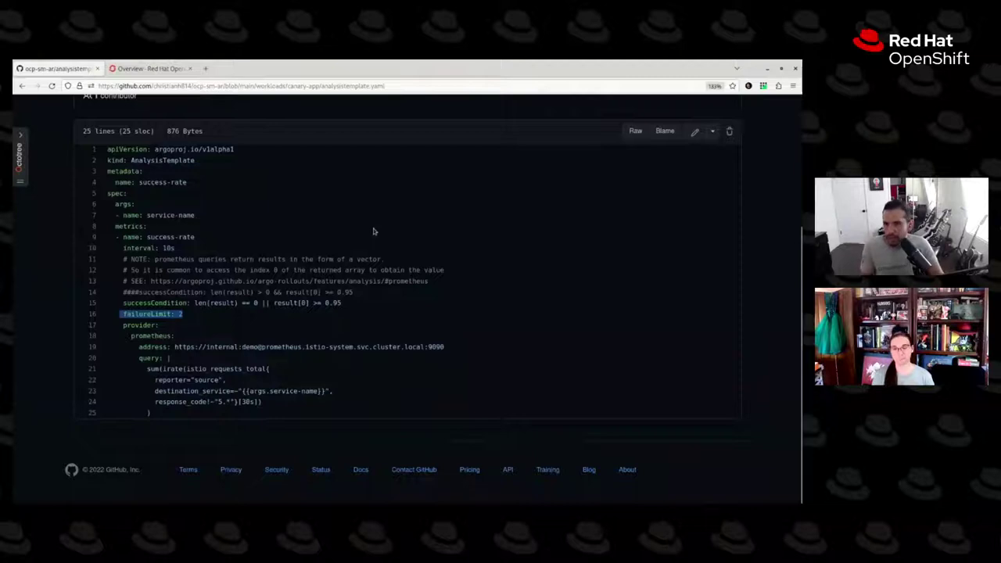
# - Switch to the OpenShift console and review the installed operators across all projects, down to Red Hat OpenShift Service Mesh
pyautogui.scroll(3, 351, 224)
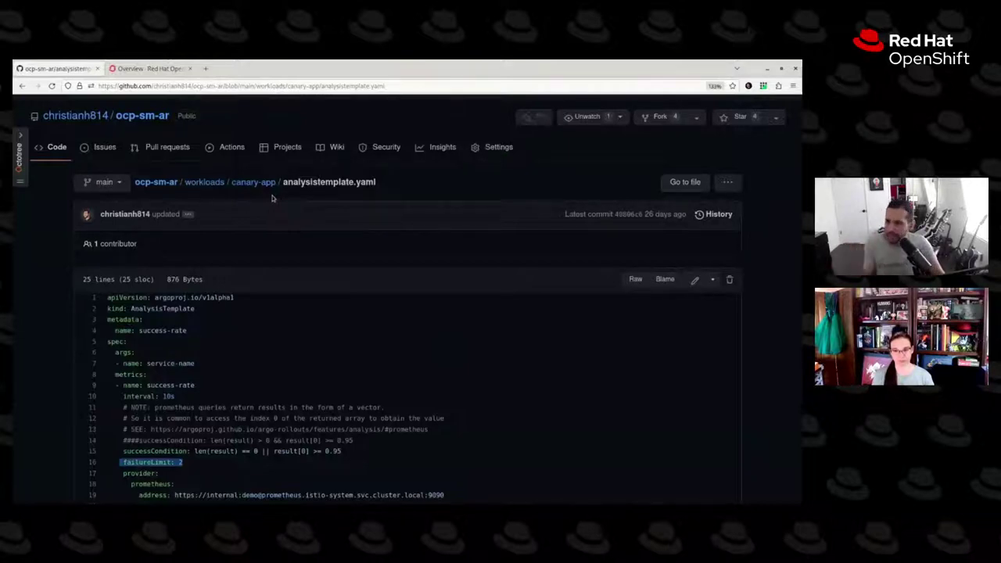
pyautogui.click(150, 69)
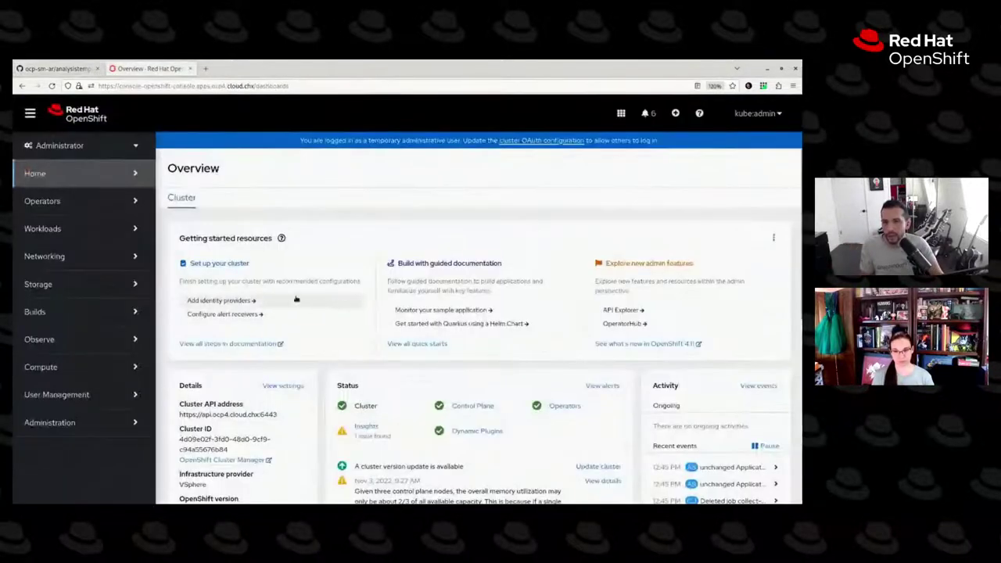
pyautogui.click(75, 202)
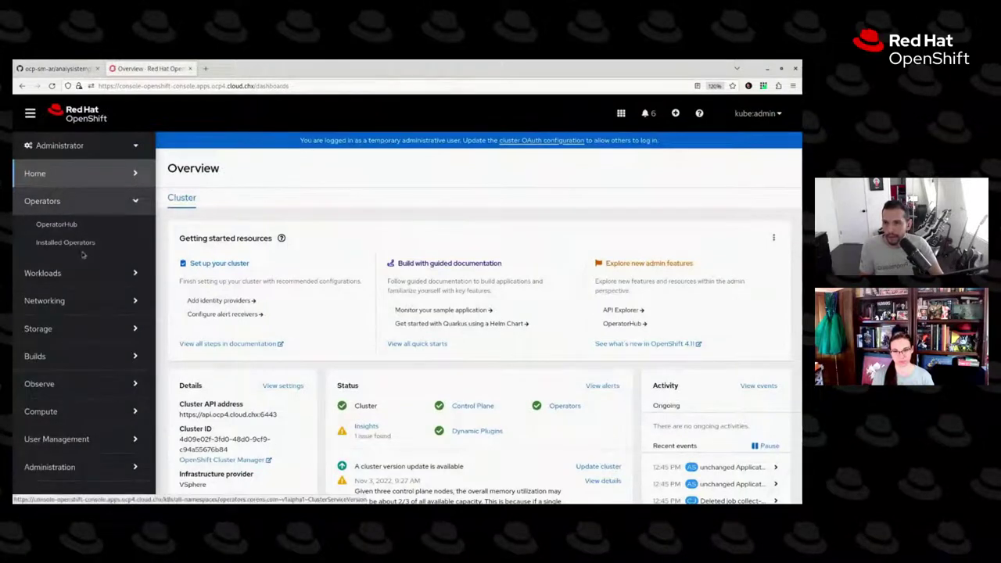
pyautogui.click(74, 243)
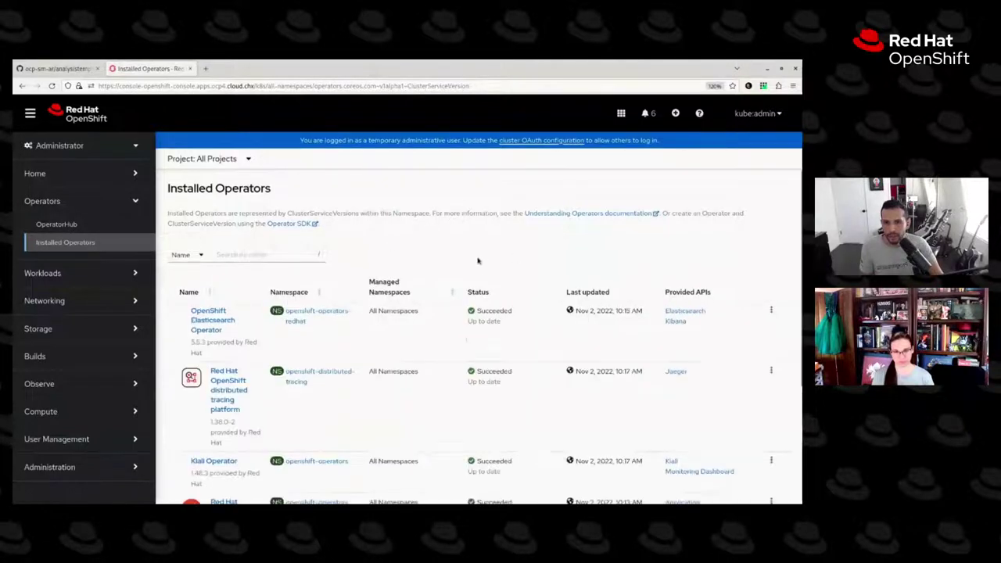
pyautogui.scroll(-3, 475, 261)
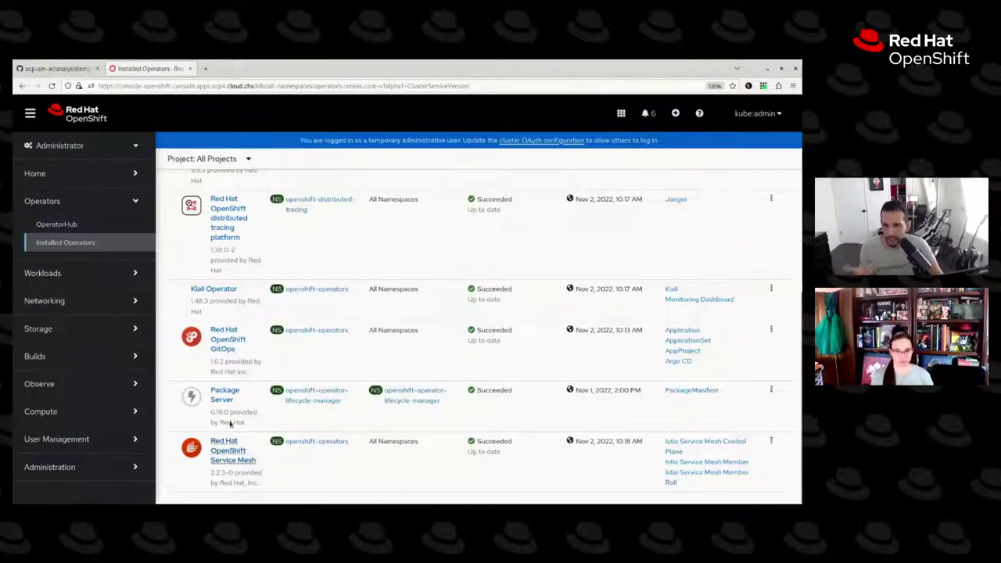
pyautogui.scroll(3, 272, 418)
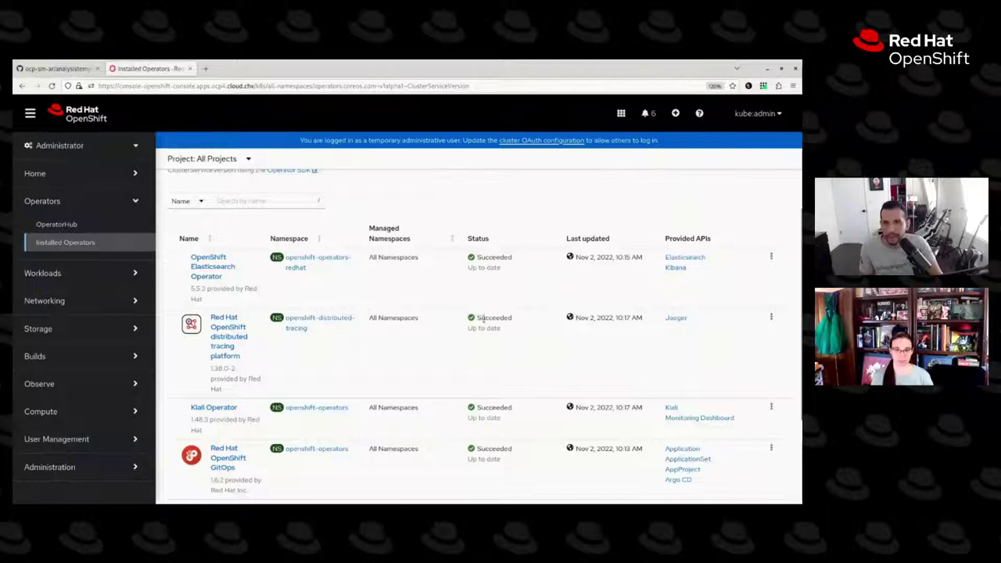
pyautogui.scroll(2, 482, 318)
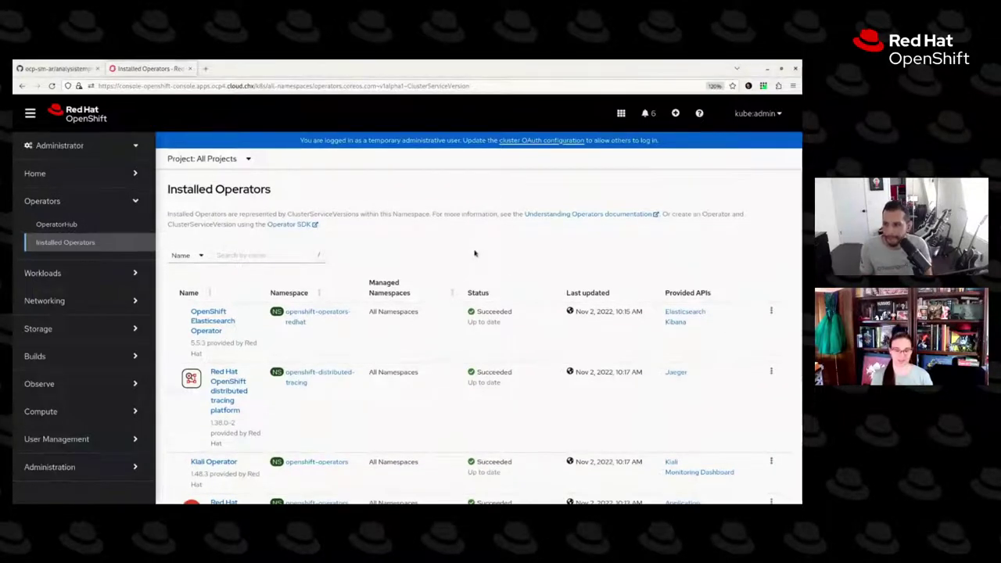
# - Switch to the terminal, clear it and list the pods in the argo-rollouts namespace with oc
pyautogui.hotkey('alt', 'Tab')
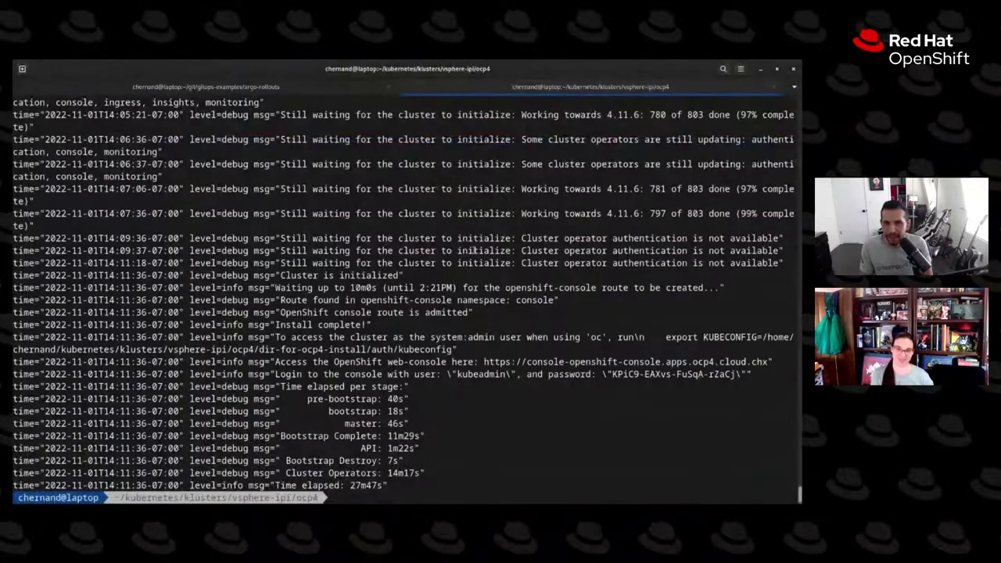
pyautogui.hotkey('ctrl', 'l')
pyautogui.write('oc get pods')
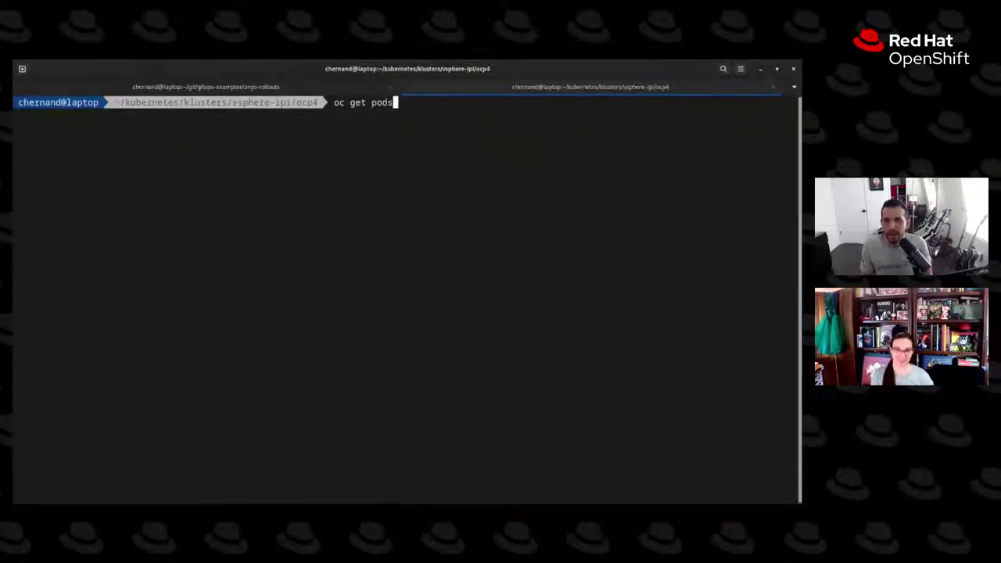
pyautogui.write(' -n argo-rollouts')
pyautogui.press('Return')
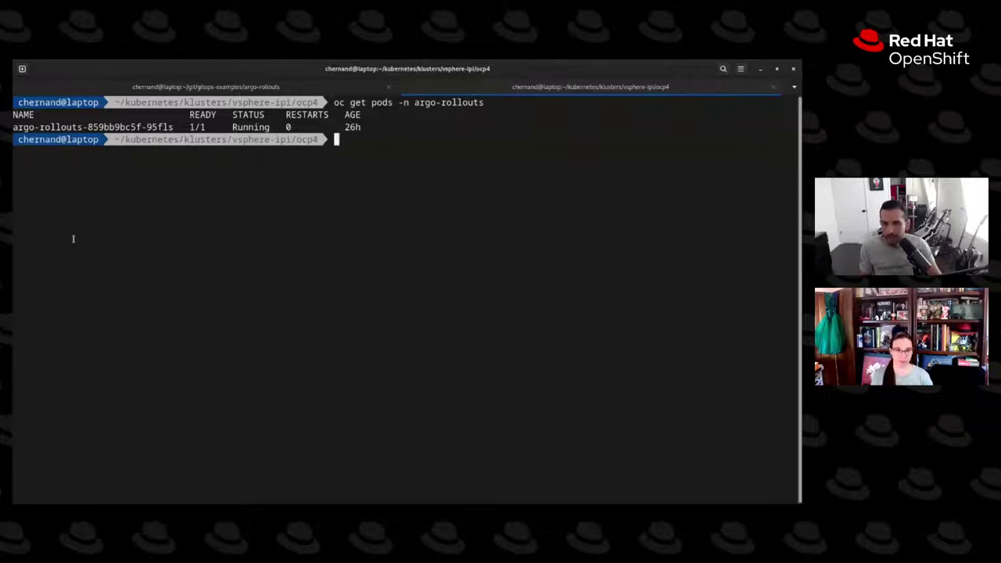
# - Return to the OpenShift console and review the installed operators again, rechecking the argo-rollouts pod output in the terminal
pyautogui.hotkey('alt', 'Tab')
pyautogui.scroll(-1, 493, 390)
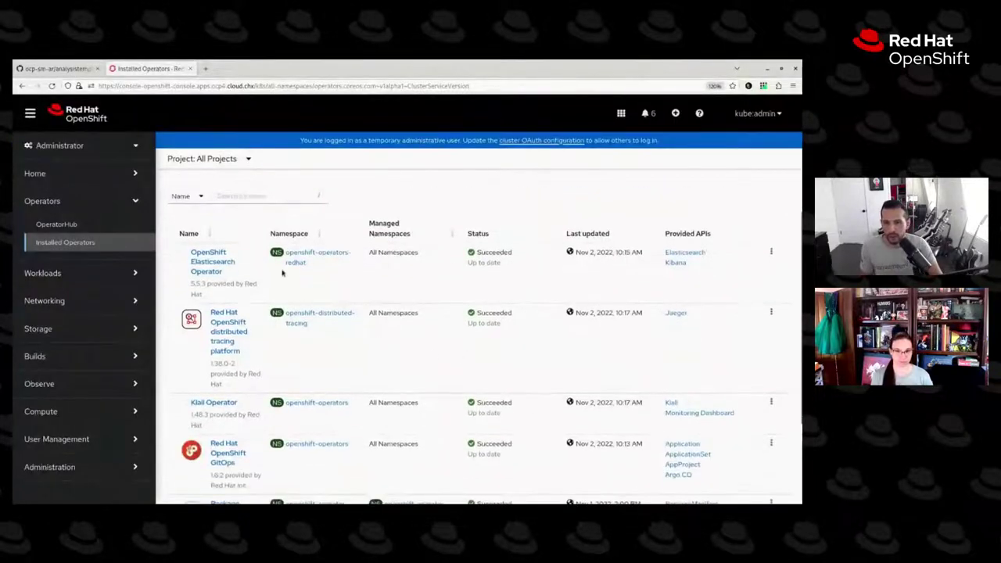
pyautogui.scroll(-3, 348, 378)
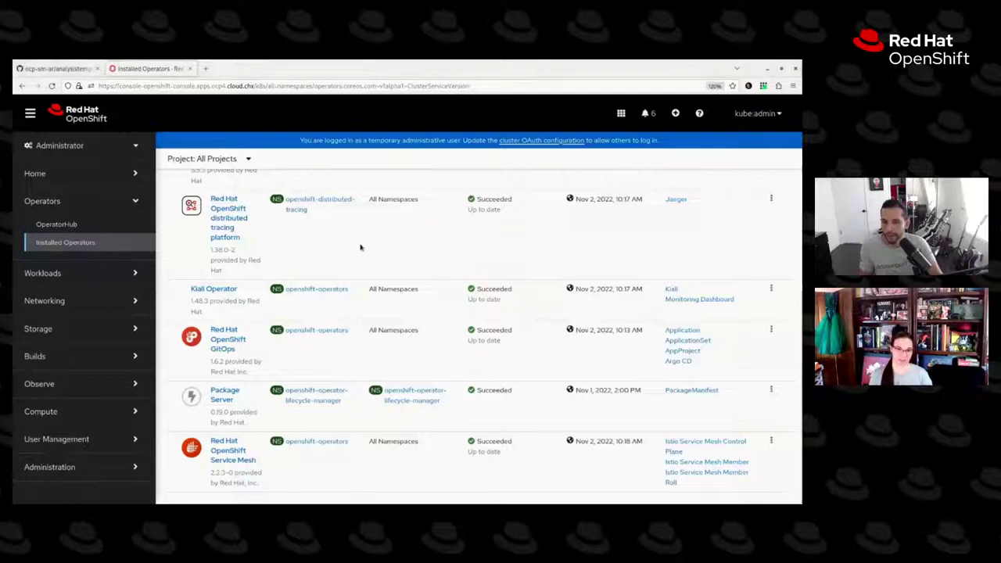
pyautogui.hotkey('alt', 'Tab')
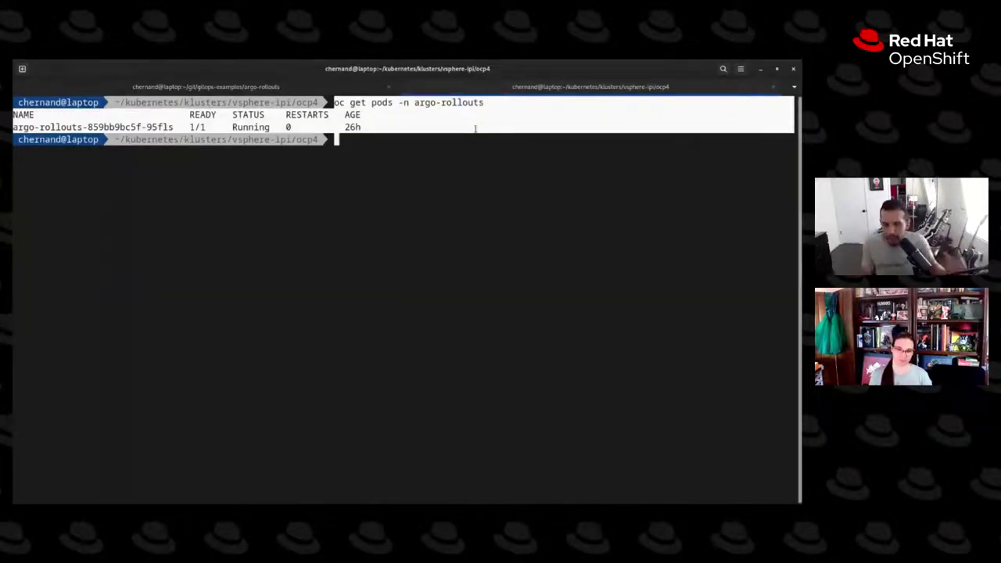
pyautogui.hotkey('alt', 'Tab')
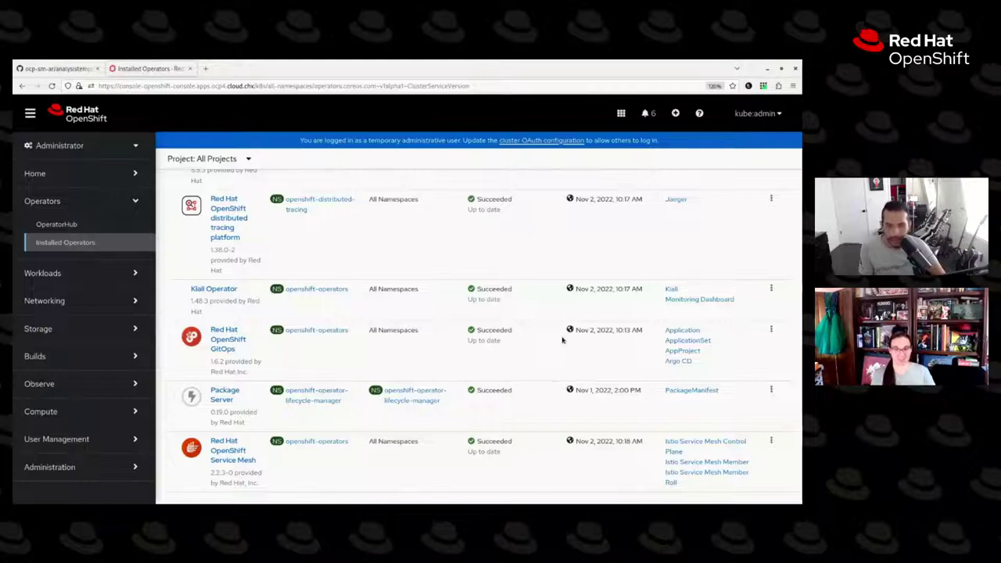
pyautogui.scroll(3, 628, 299)
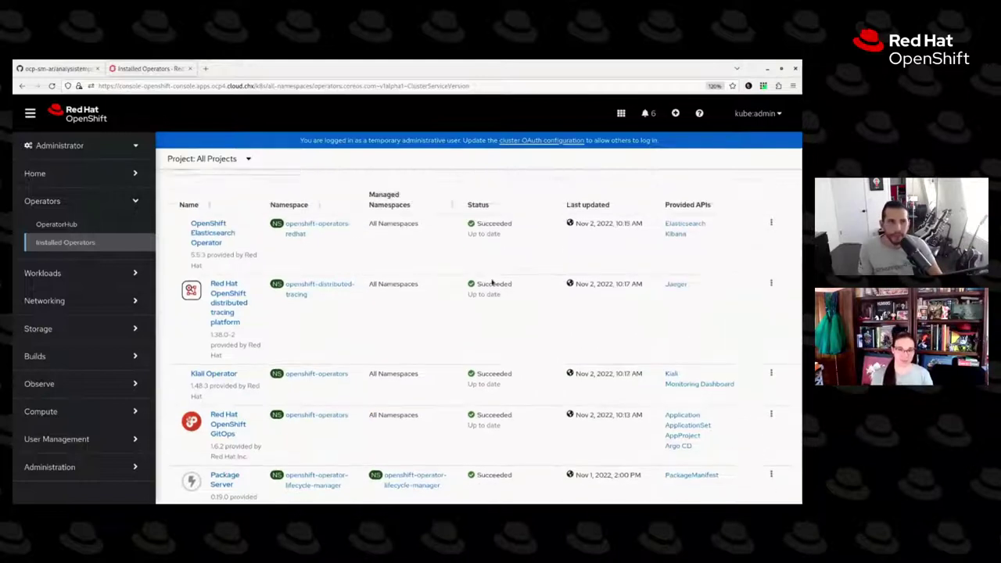
# - Launch Cluster Argo CD from the OpenShift console and log in via OpenShift
pyautogui.click(619, 113)
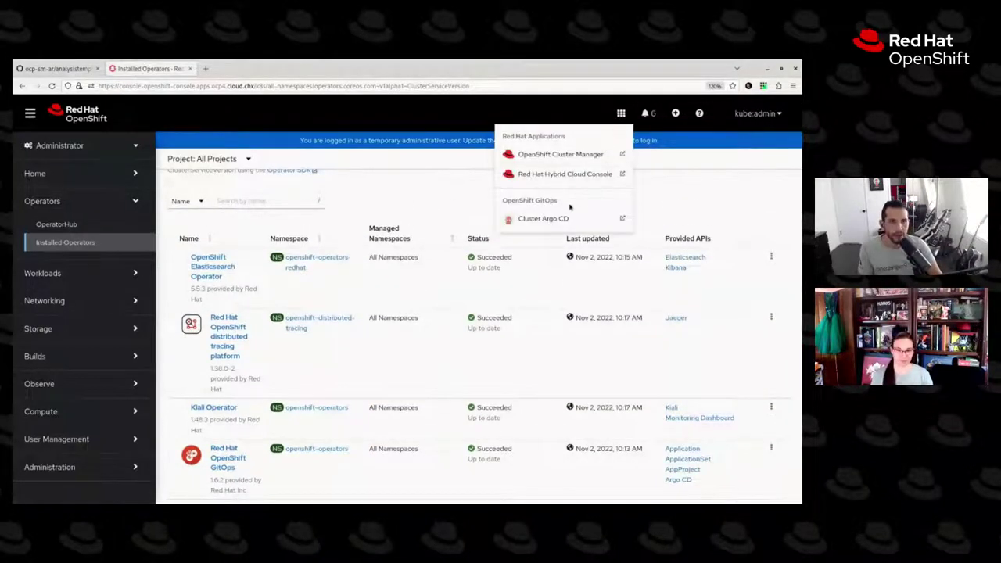
pyautogui.click(539, 217)
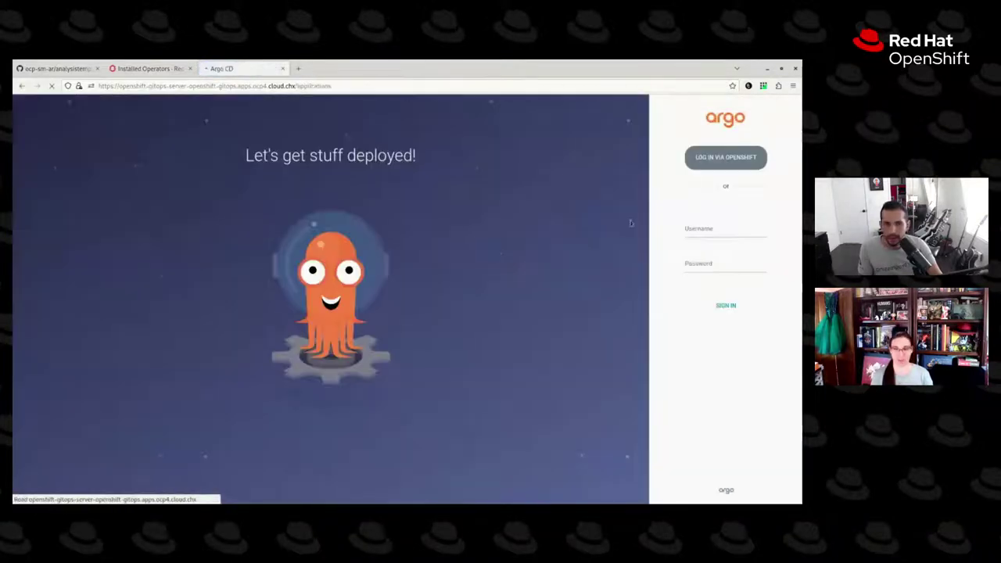
pyautogui.click(726, 156)
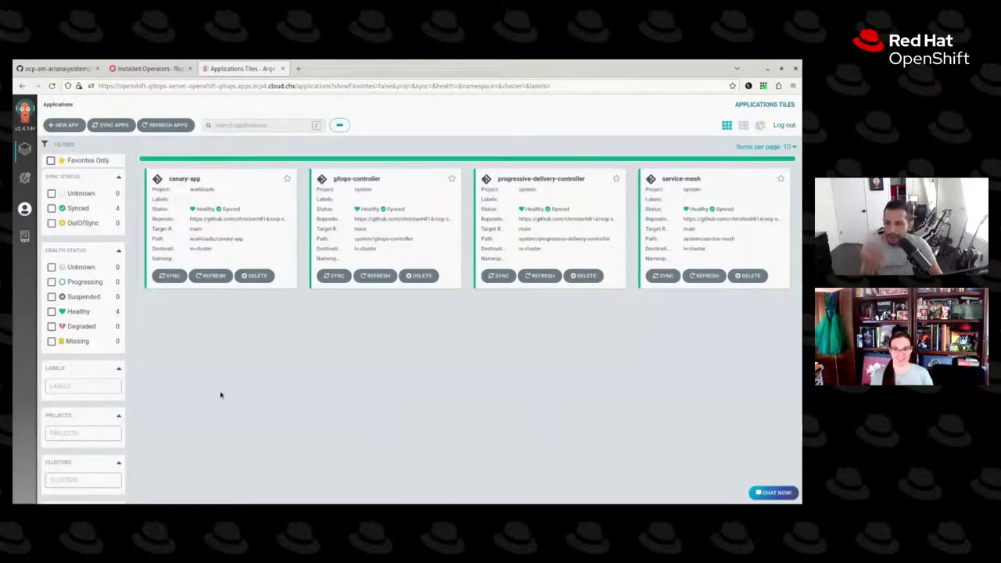
# - Filter the Argo CD applications by the workloads project and open the canary-app resource tree
pyautogui.click(82, 432)
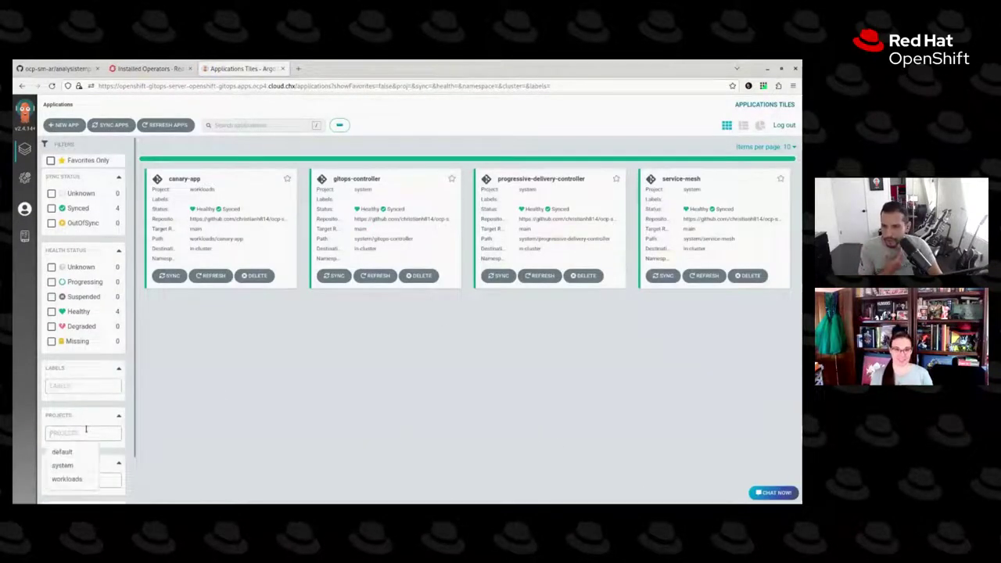
pyautogui.click(79, 479)
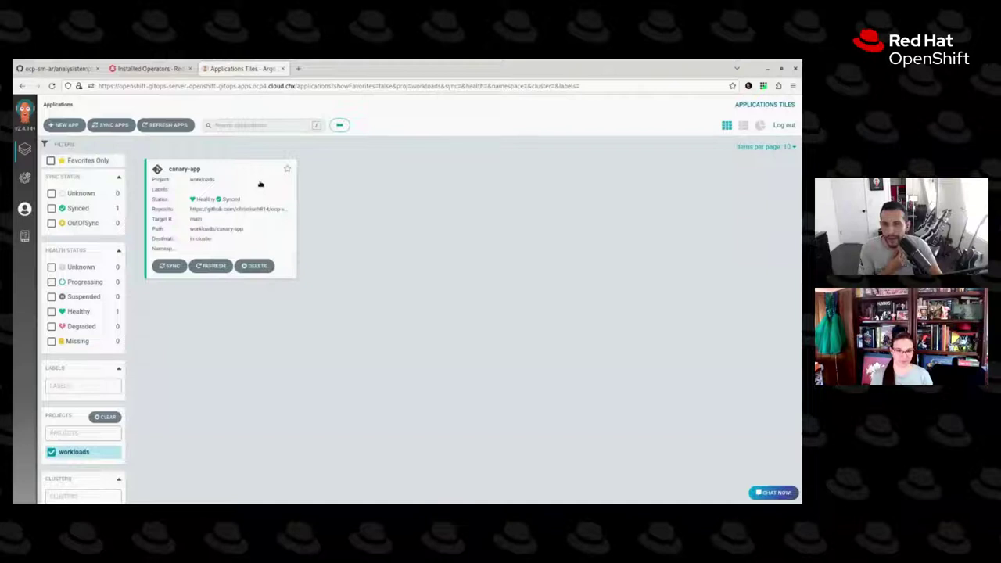
pyautogui.click(261, 184)
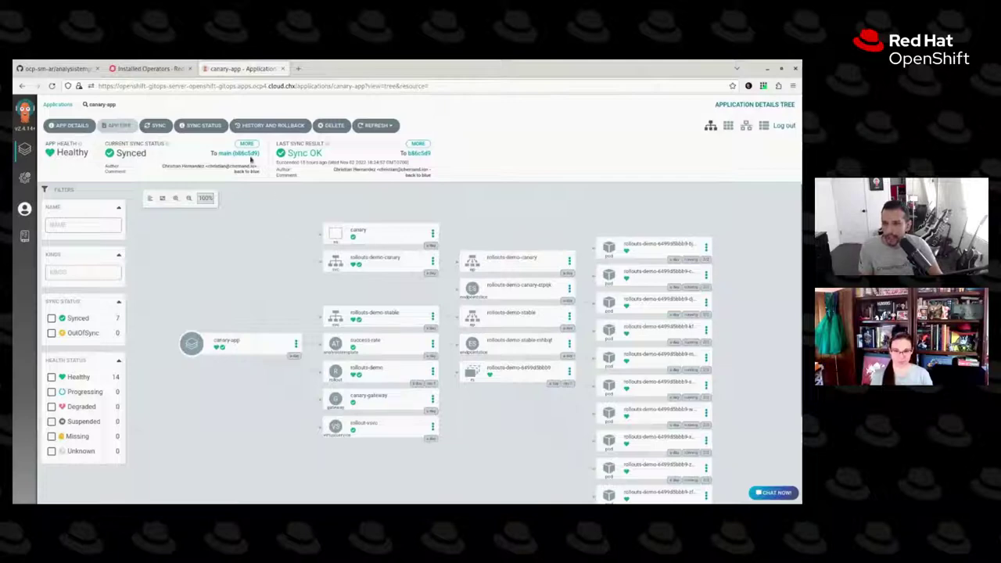
pyautogui.click(146, 70)
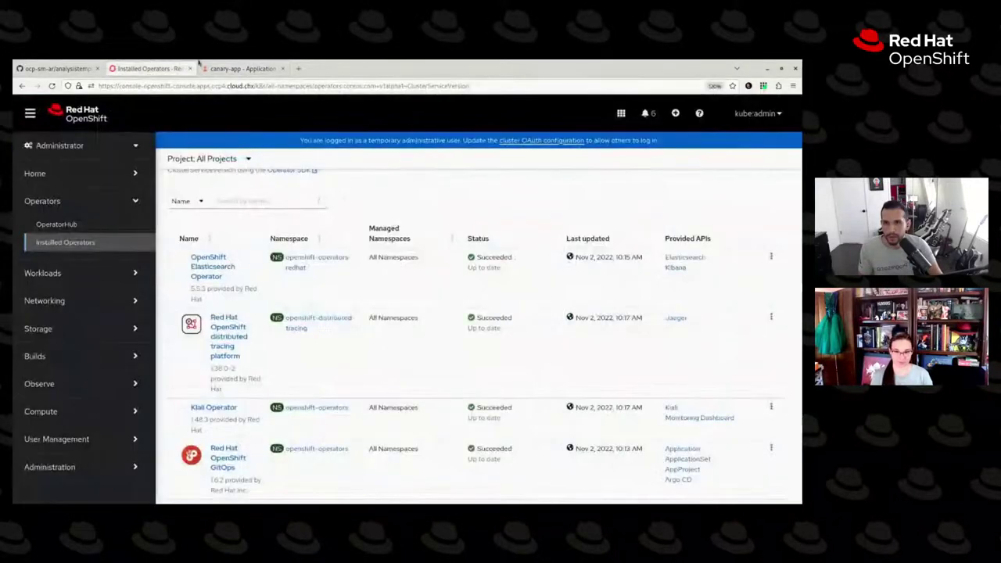
pyautogui.click(246, 71)
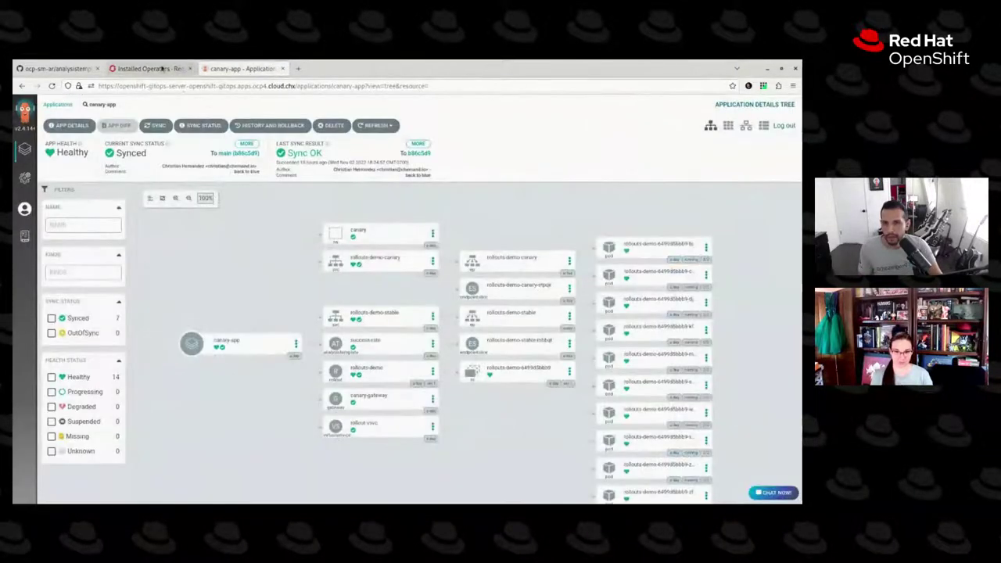
pyautogui.click(162, 69)
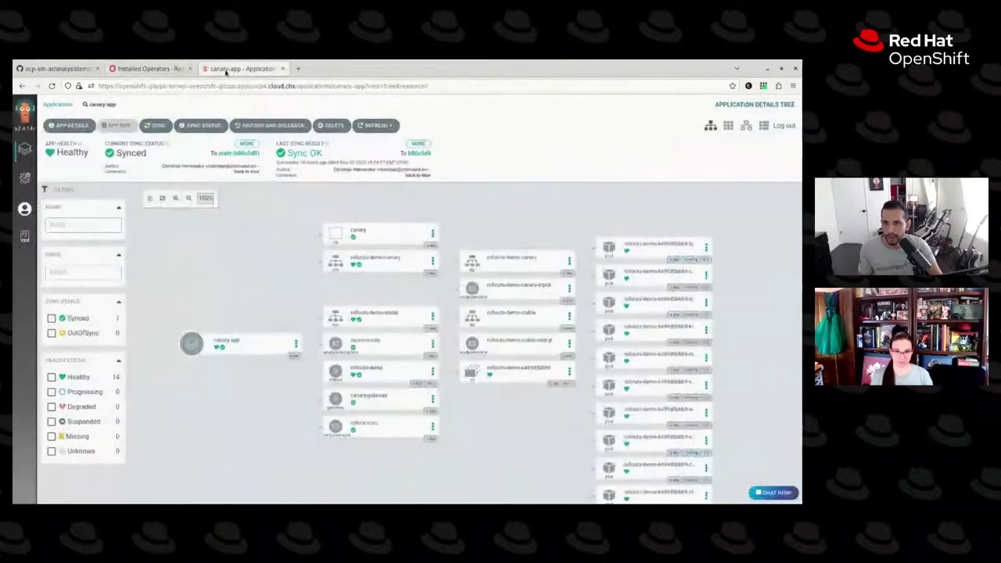
pyautogui.click(225, 70)
# - Switch to the first terminal session and change from the argo-rollouts folder to the ocp-sm-ar repository directory under ~/git
pyautogui.hotkey('alt', 'Tab')
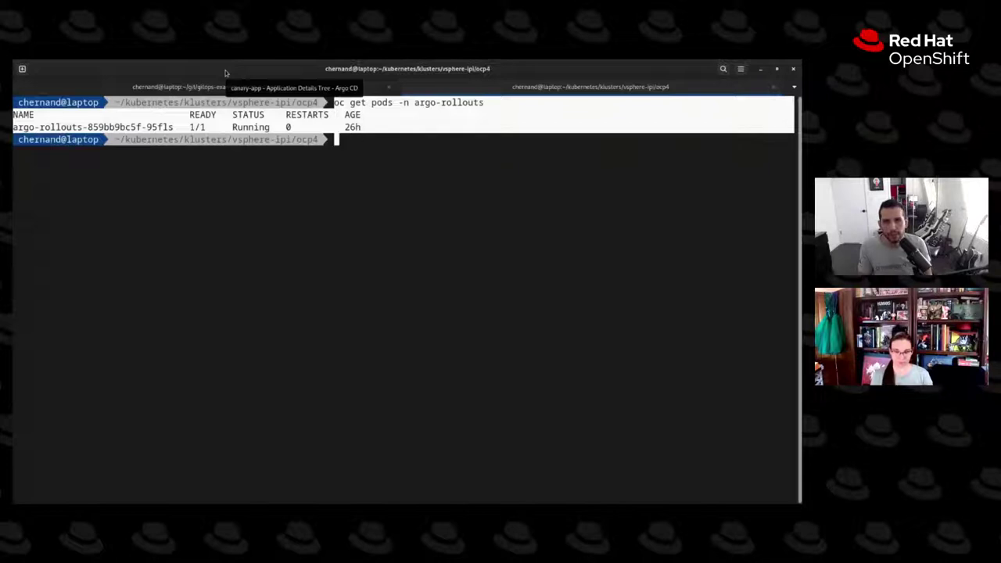
pyautogui.click(244, 86)
pyautogui.write('cd ')
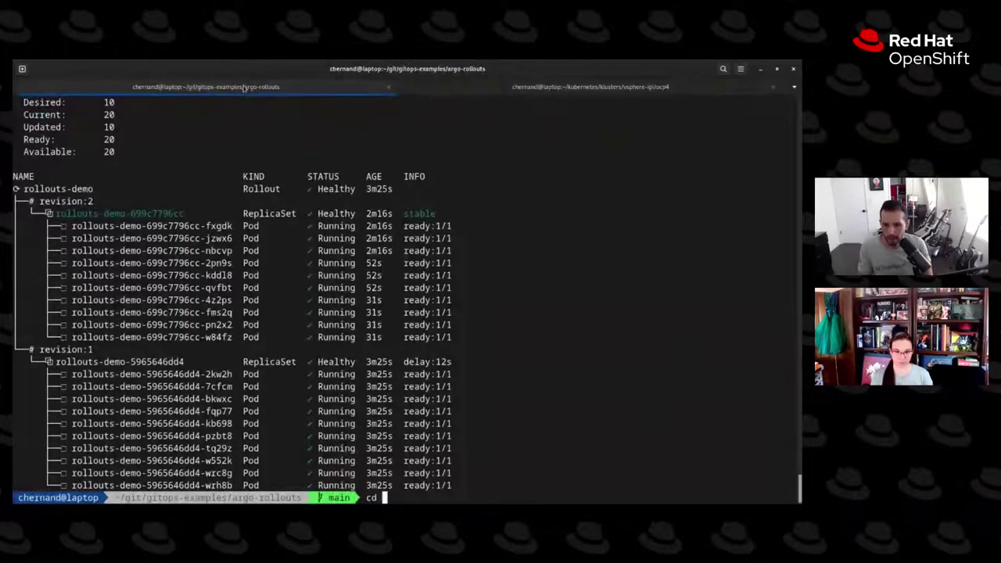
pyautogui.write('../../')
pyautogui.press('Return')
pyautogui.write('cd ')
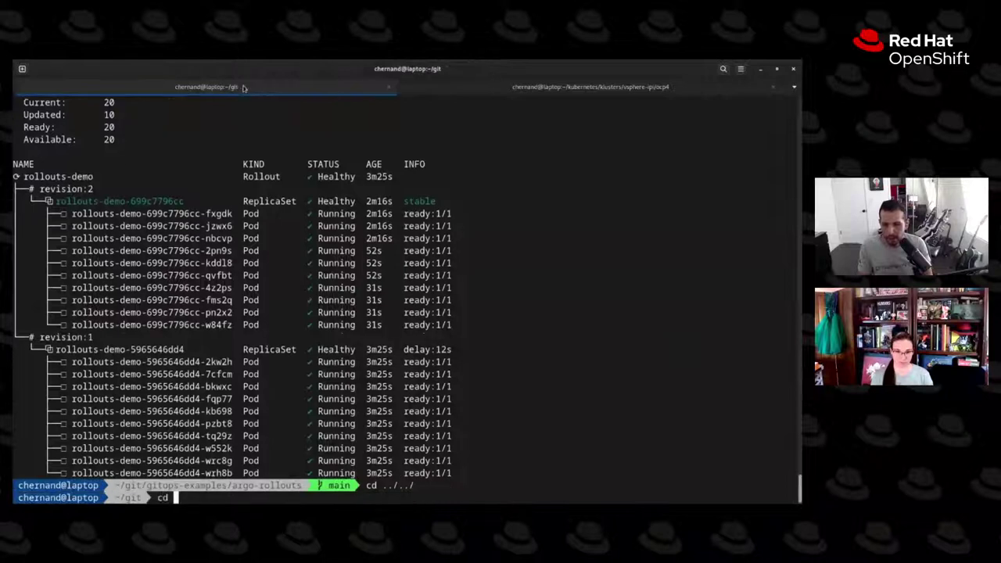
pyautogui.write('ocp-sm-ar/')
pyautogui.press('Return')
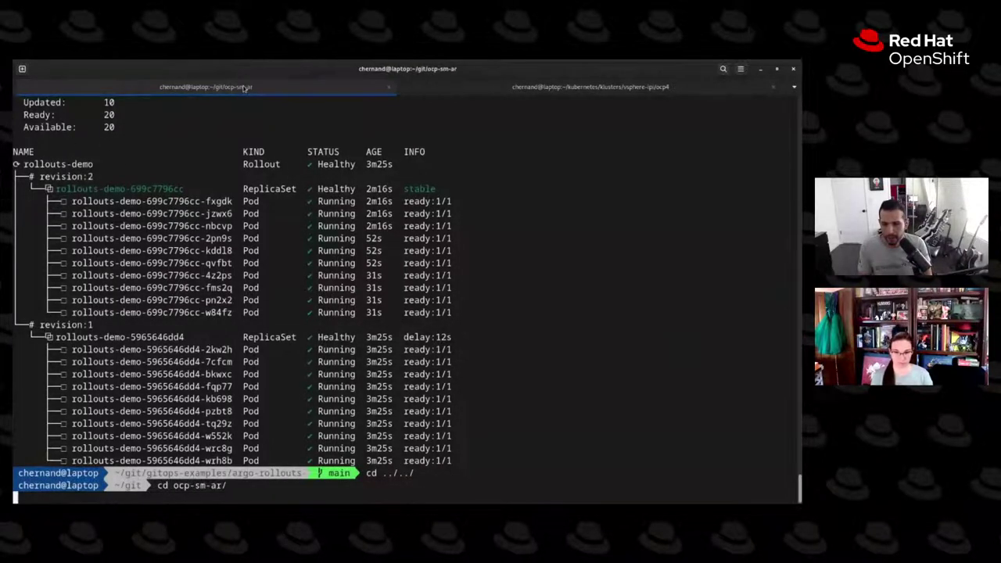
# - Print README.md in the terminal and copy its command "oc argo rollouts get rollout rollouts-demo -n canary"
pyautogui.write('cat README.md')
pyautogui.press('Return')
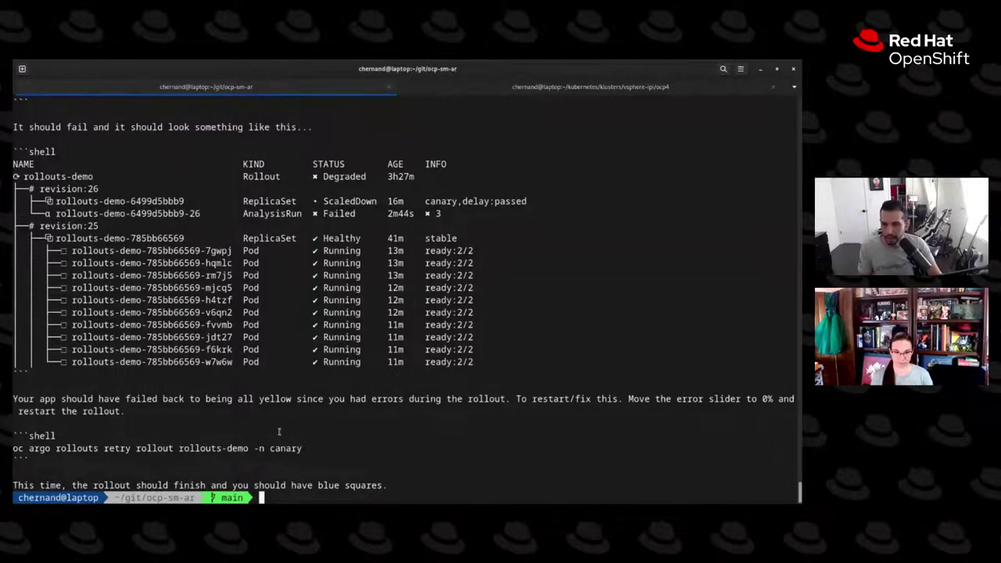
pyautogui.scroll(8, 282, 430)
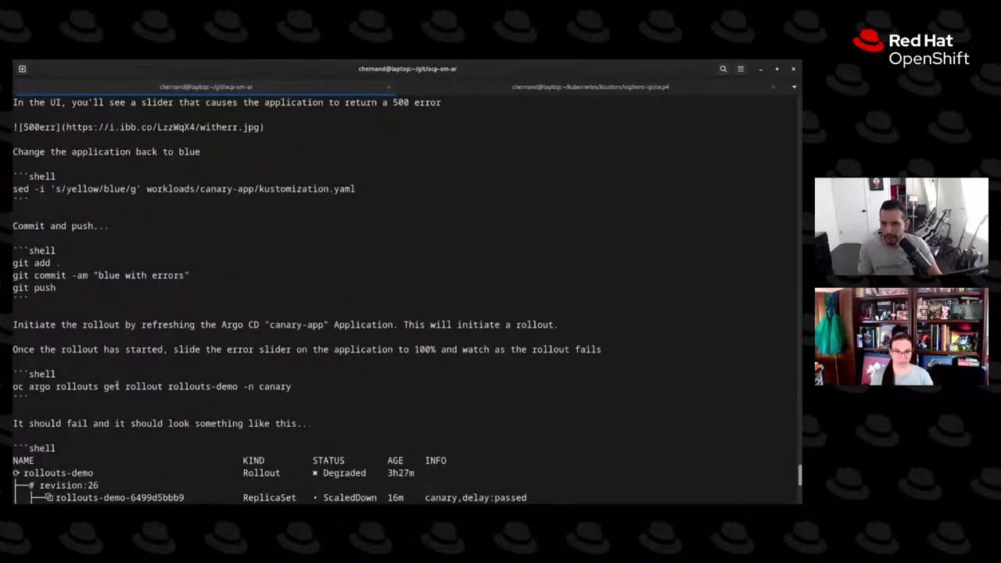
pyautogui.moveTo(291, 386); pyautogui.dragTo(14, 386)
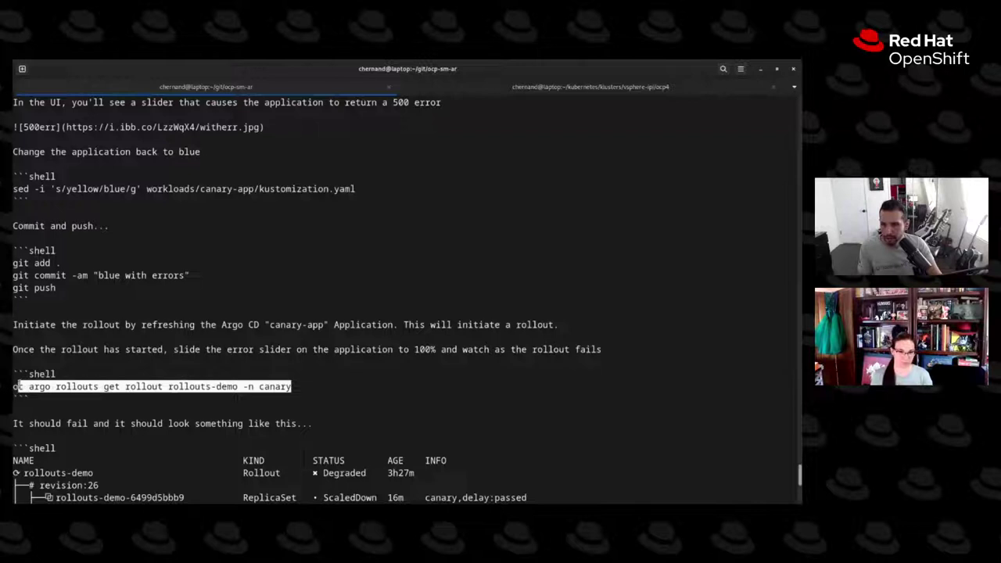
pyautogui.rightClick(37, 386)
pyautogui.click(59, 400)
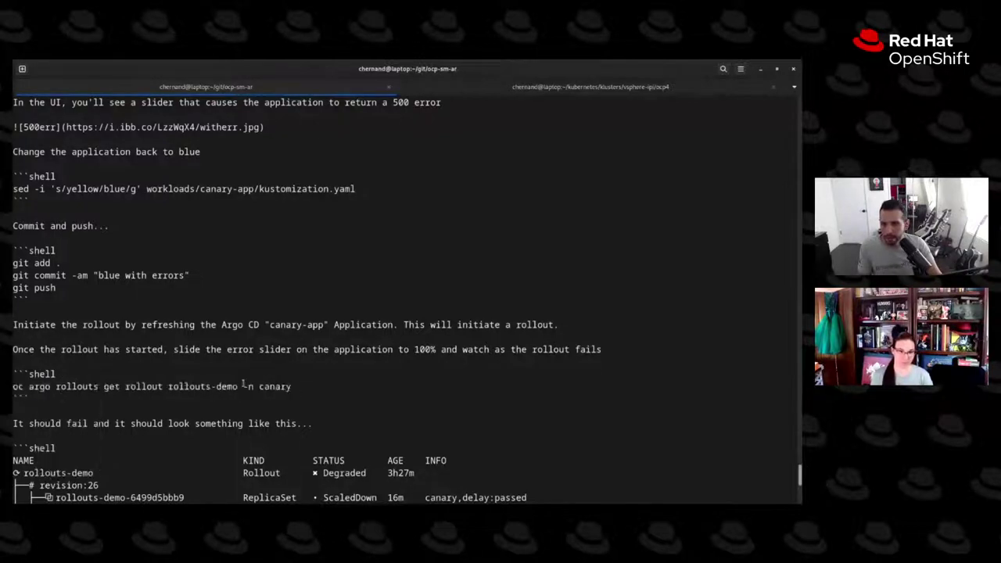
pyautogui.moveTo(291, 387); pyautogui.dragTo(13, 387)
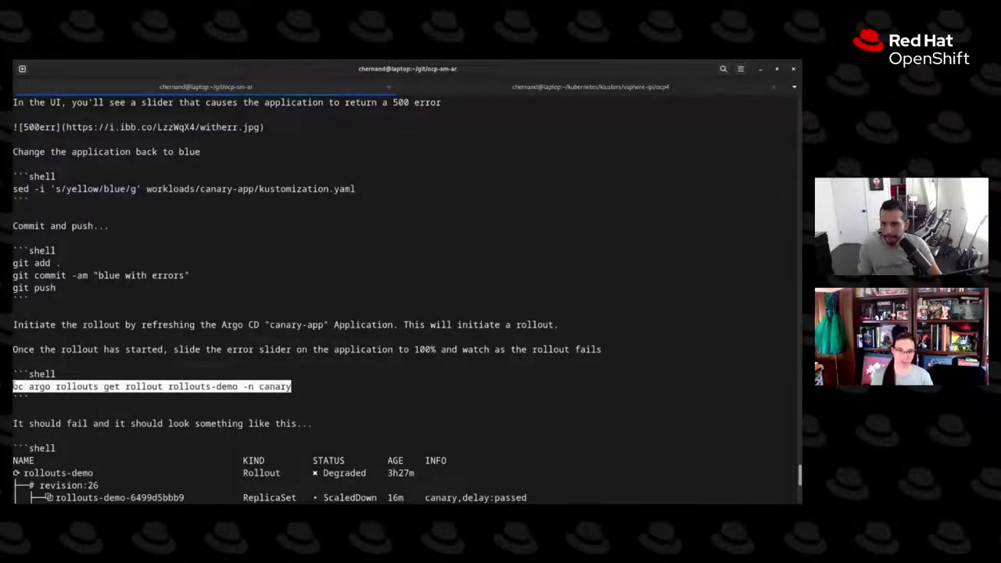
pyautogui.rightClick(27, 384)
pyautogui.click(47, 392)
# - Clear the README output from the ocp-sm-ar terminal session, leaving an empty prompt
pyautogui.write('cle')
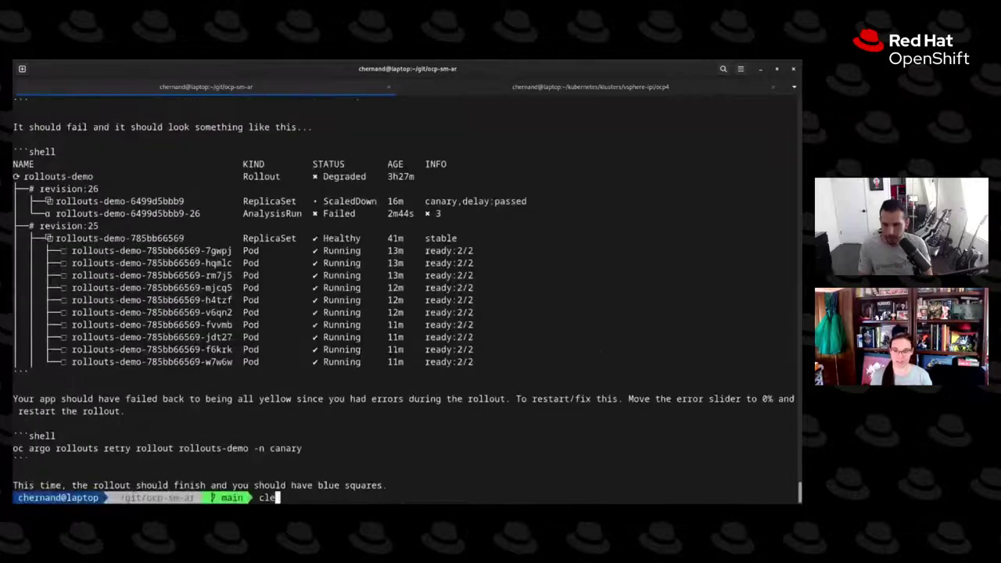
pyautogui.write('ar')
pyautogui.press('Return')
pyautogui.write('oc')
pyautogui.press('BackSpace')
pyautogui.press('BackSpace')
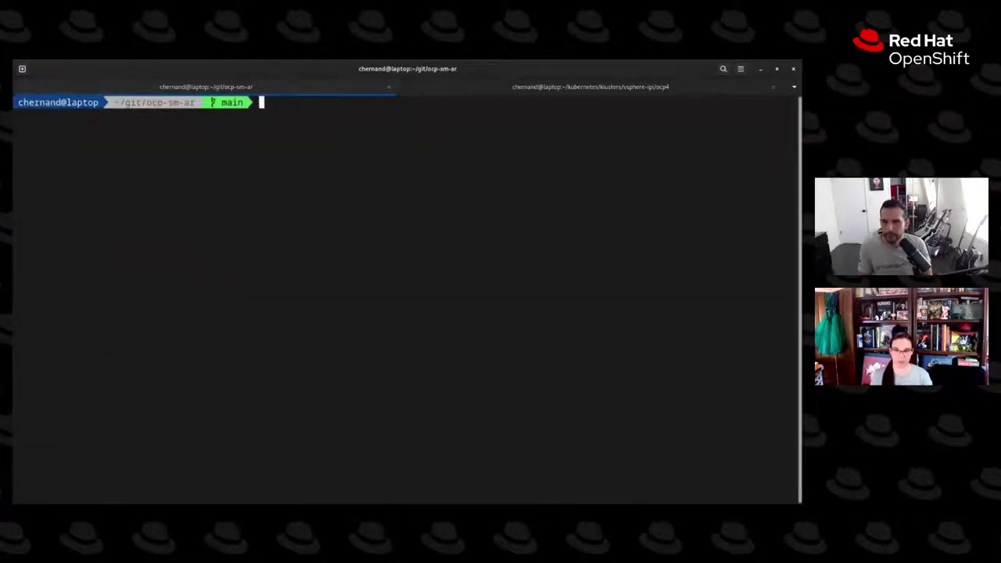
# - Show the shell command history in the terminal session for the vsphere-ipi/ocp4 directory
pyautogui.hotkey('ctrl', 'pagedown')
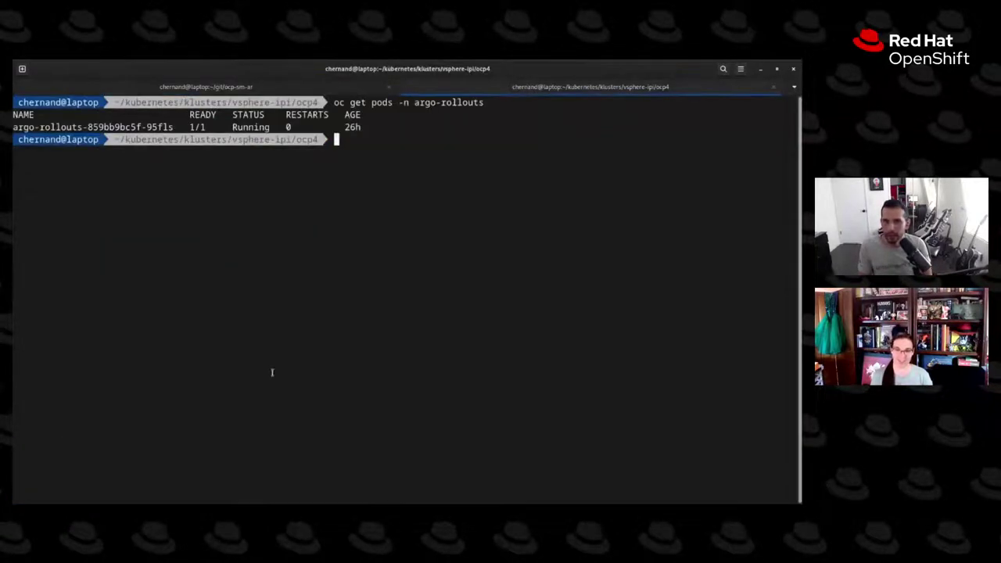
pyautogui.write('history')
pyautogui.press('Return')
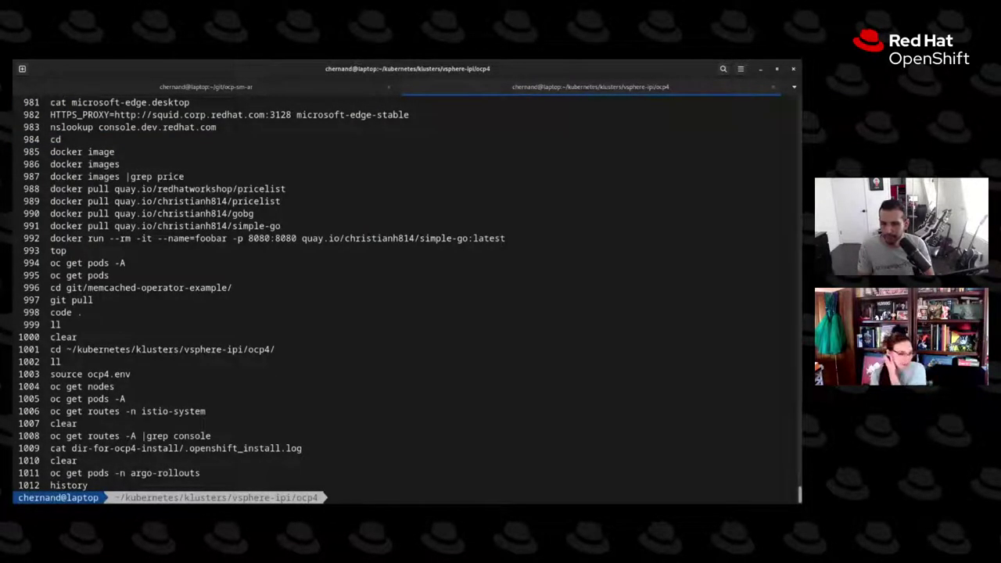
# - Open an additional terminal session in the vsphere-ipi/ocp4 directory and list its files with ll
pyautogui.hotkey('ctrl', 'shift', 't')
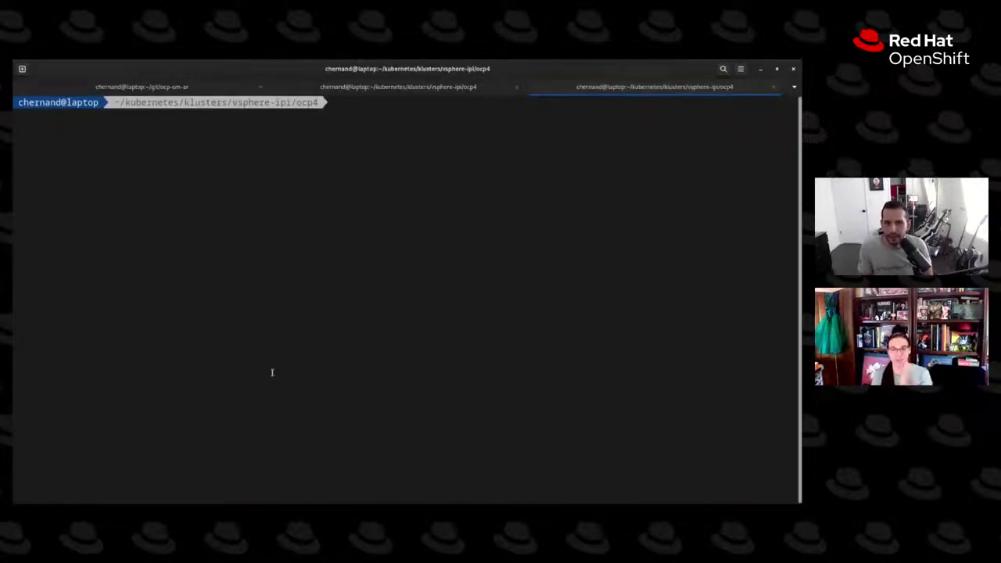
pyautogui.write('ll')
pyautogui.press('Return')
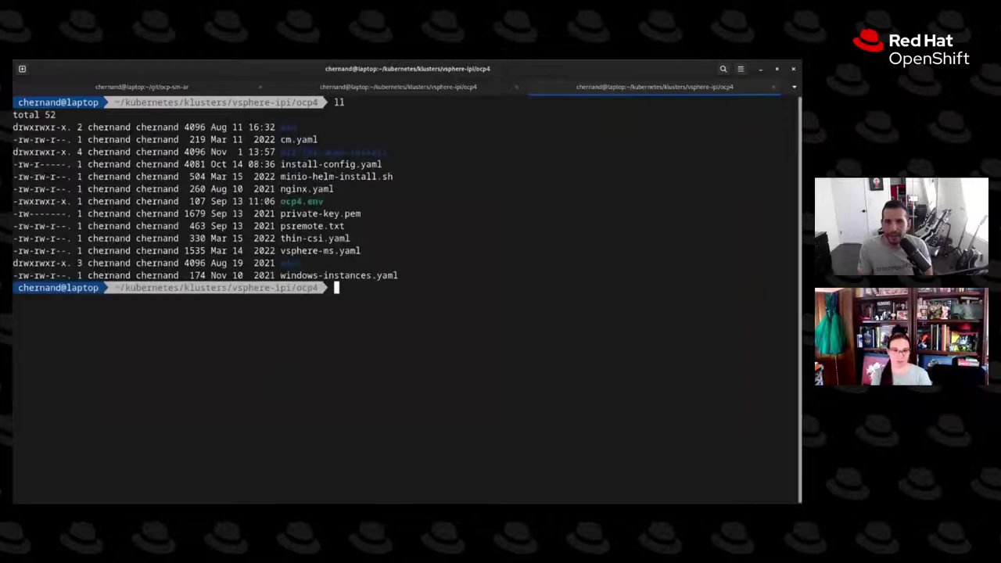